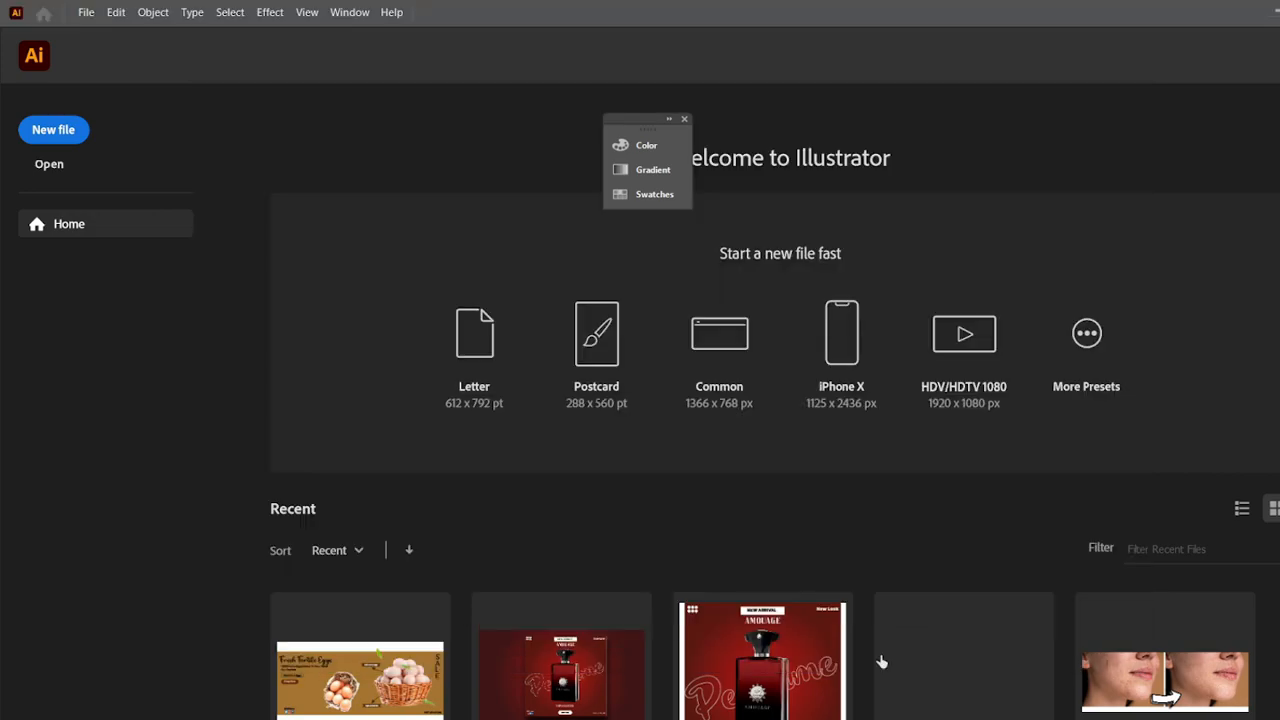
- Draw a rectangle covering the whole artboard and fill it with the yellow F4BF4A swatch colour
{"action": "left_click_drag", "start_coordinate": [116, 254], "coordinate": [958, 538]}
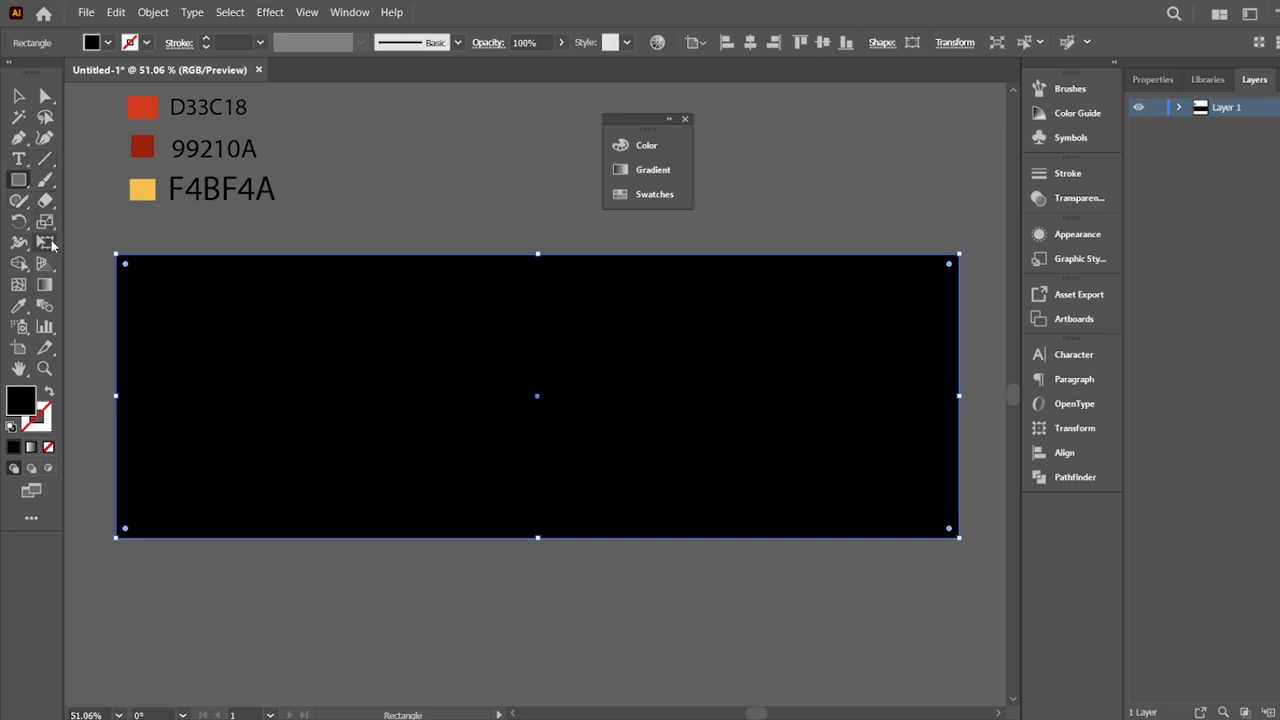
{"action": "left_click", "coordinate": [20, 306]}
{"action": "left_click", "coordinate": [143, 187]}
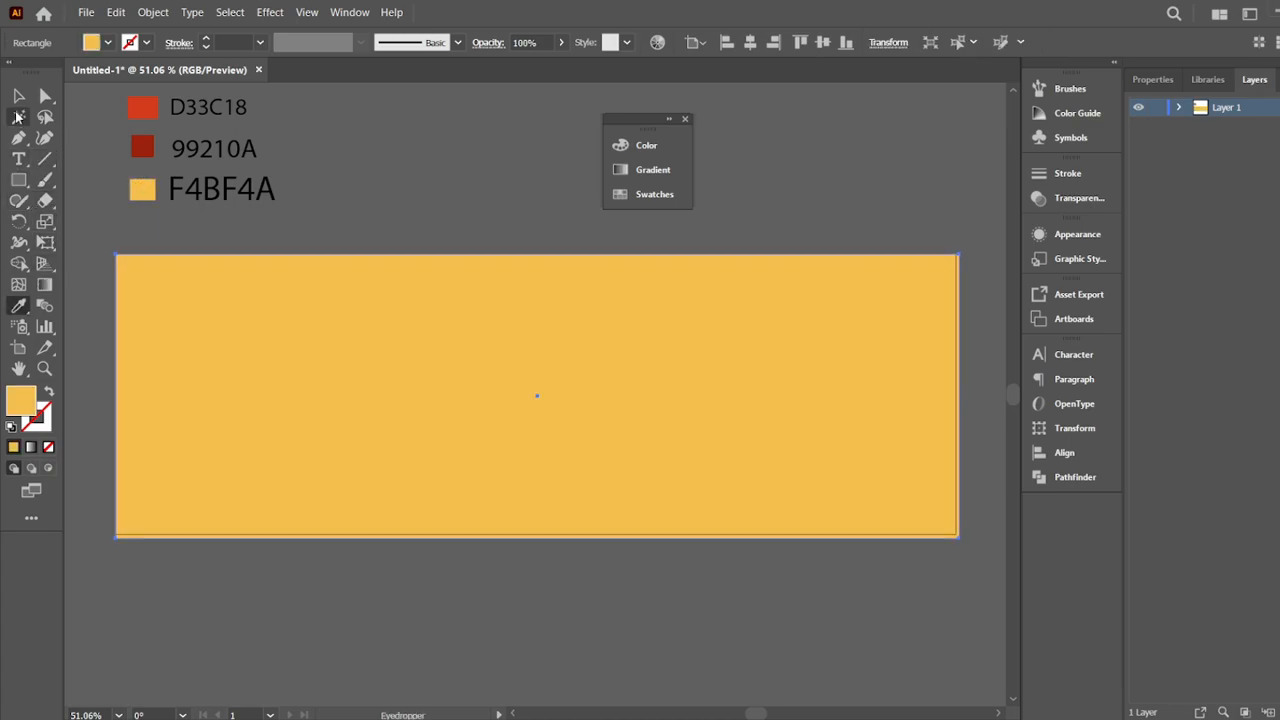
{"action": "left_click", "coordinate": [18, 95]}
{"action": "left_click", "coordinate": [271, 108]}
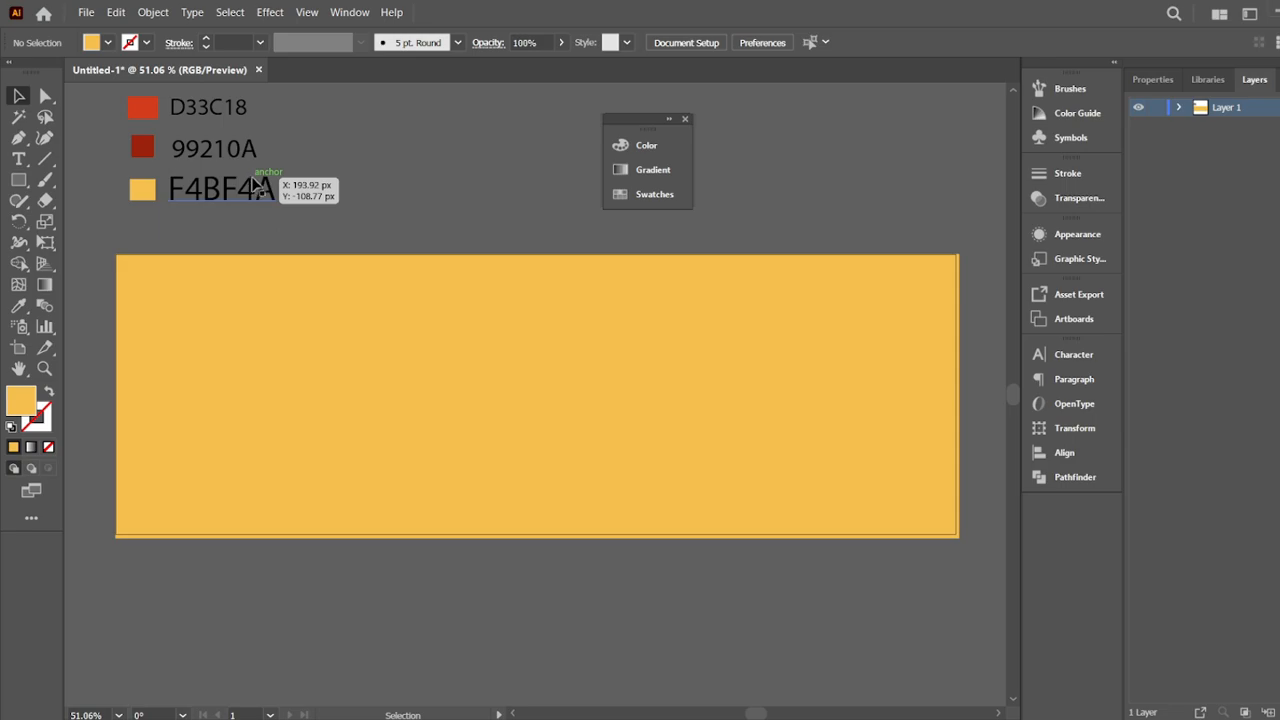
- Place the image of four iced drinks on the right half of the banner and embed it
{"action": "left_click", "coordinate": [88, 14]}
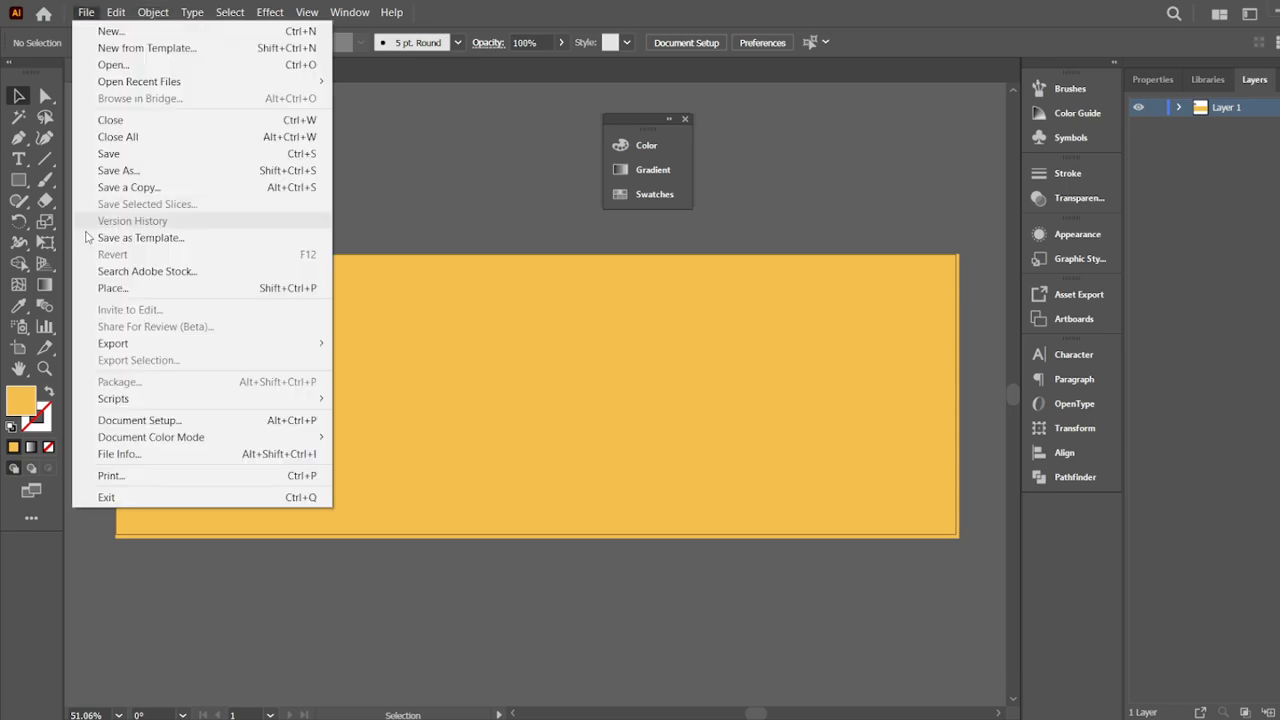
{"action": "left_click", "coordinate": [103, 285]}
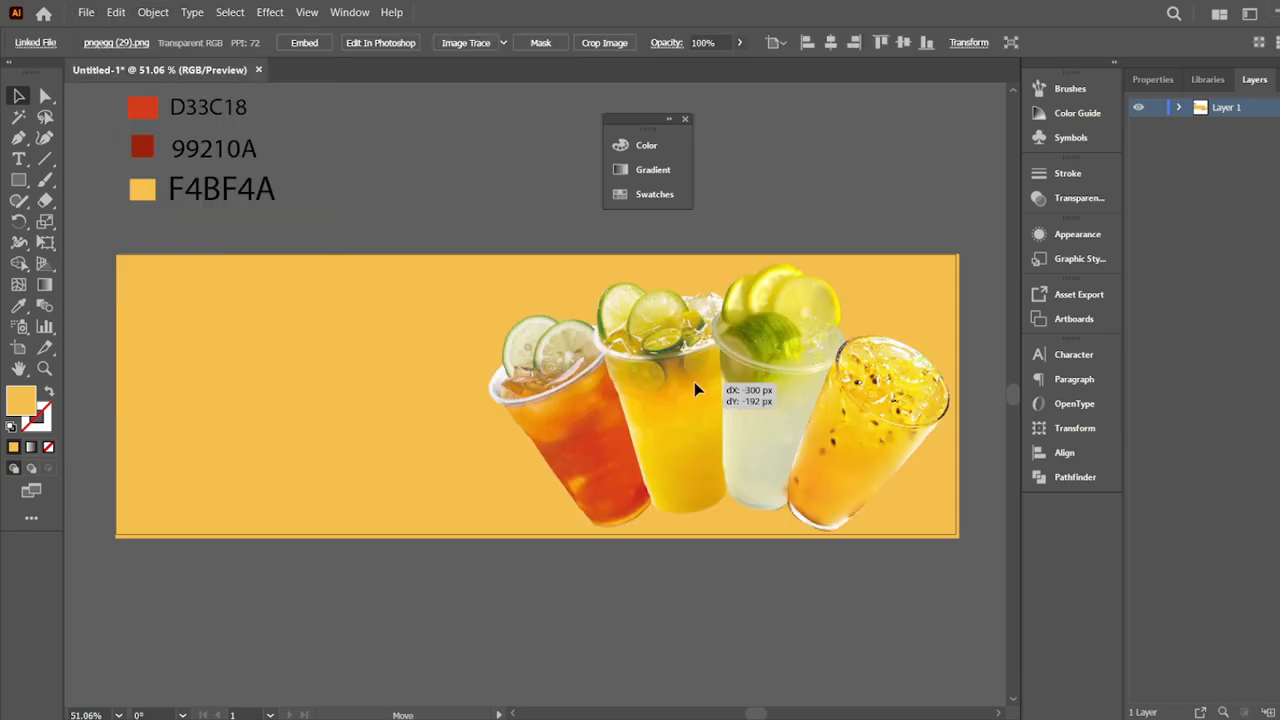
{"action": "left_click_drag", "start_coordinate": [694, 384], "coordinate": [689, 381]}
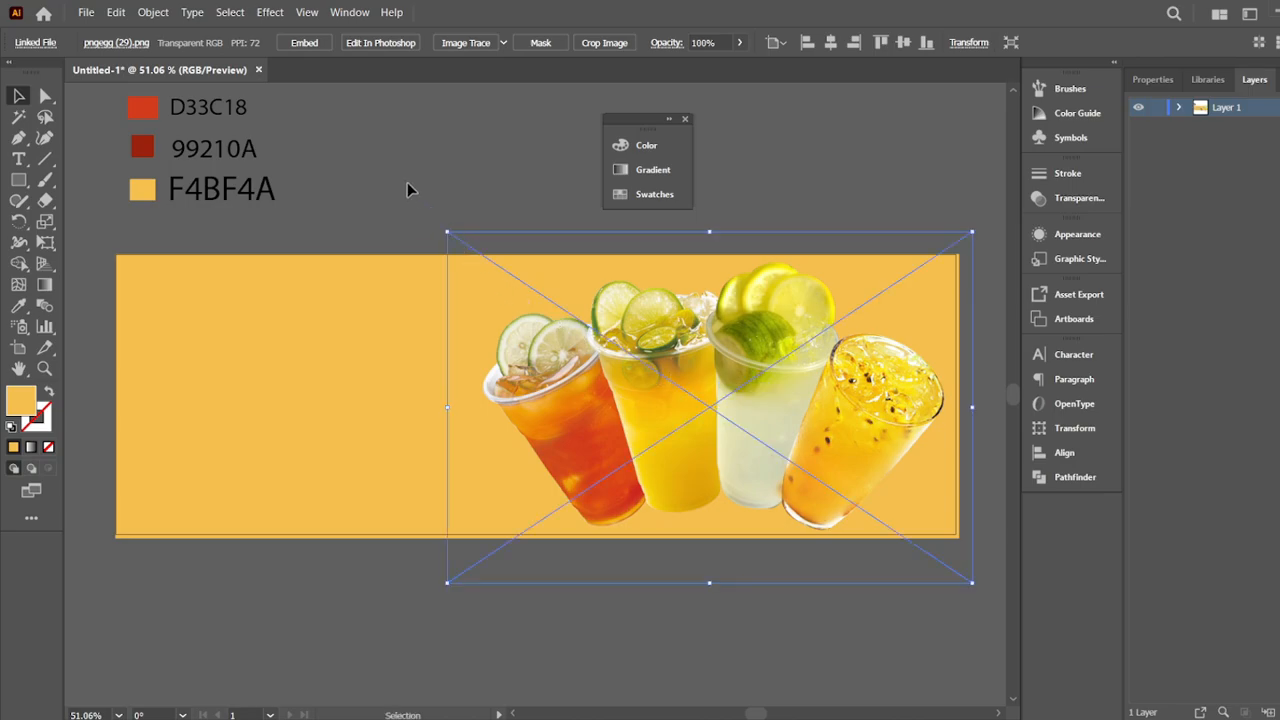
{"action": "left_click", "coordinate": [302, 43]}
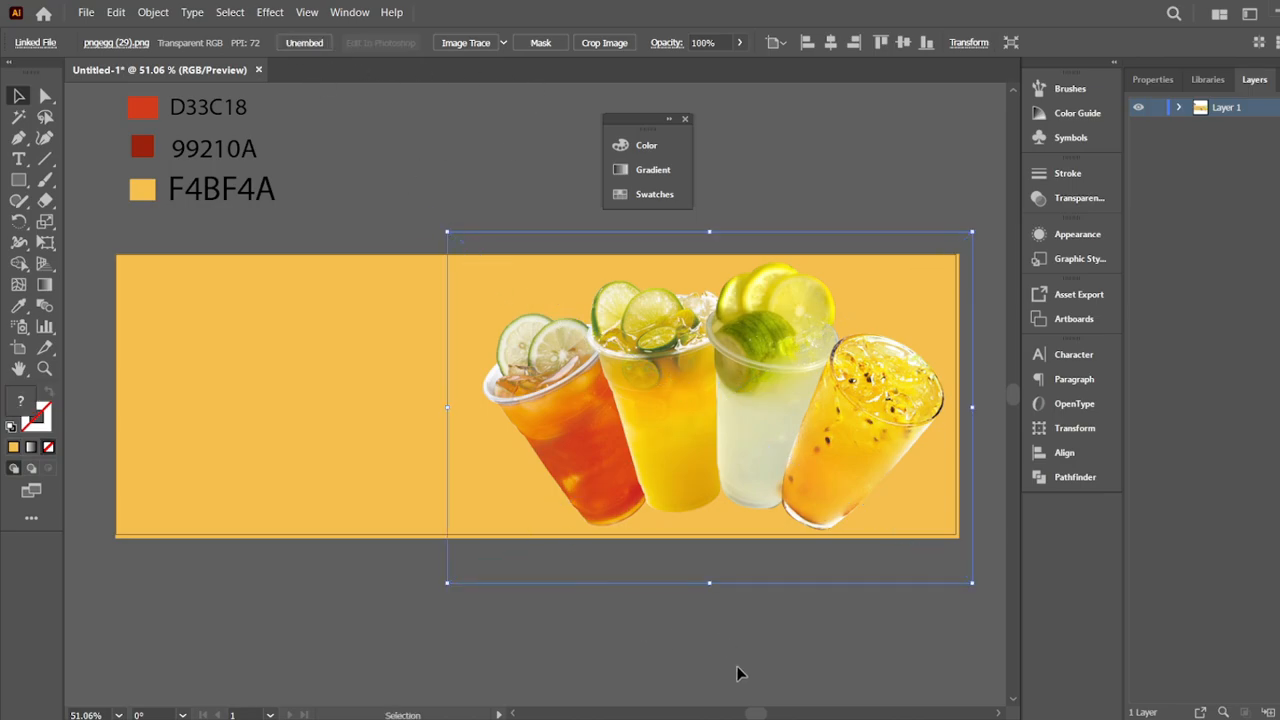
- Add the text "Gourmet Delights Restaurant" at the banner's upper left and set its font to Montserrat ExtraBold
{"action": "left_click", "coordinate": [18, 158]}
{"action": "left_click", "coordinate": [160, 273]}
{"action": "type", "text": "Gourmet Delights Restaurant"}
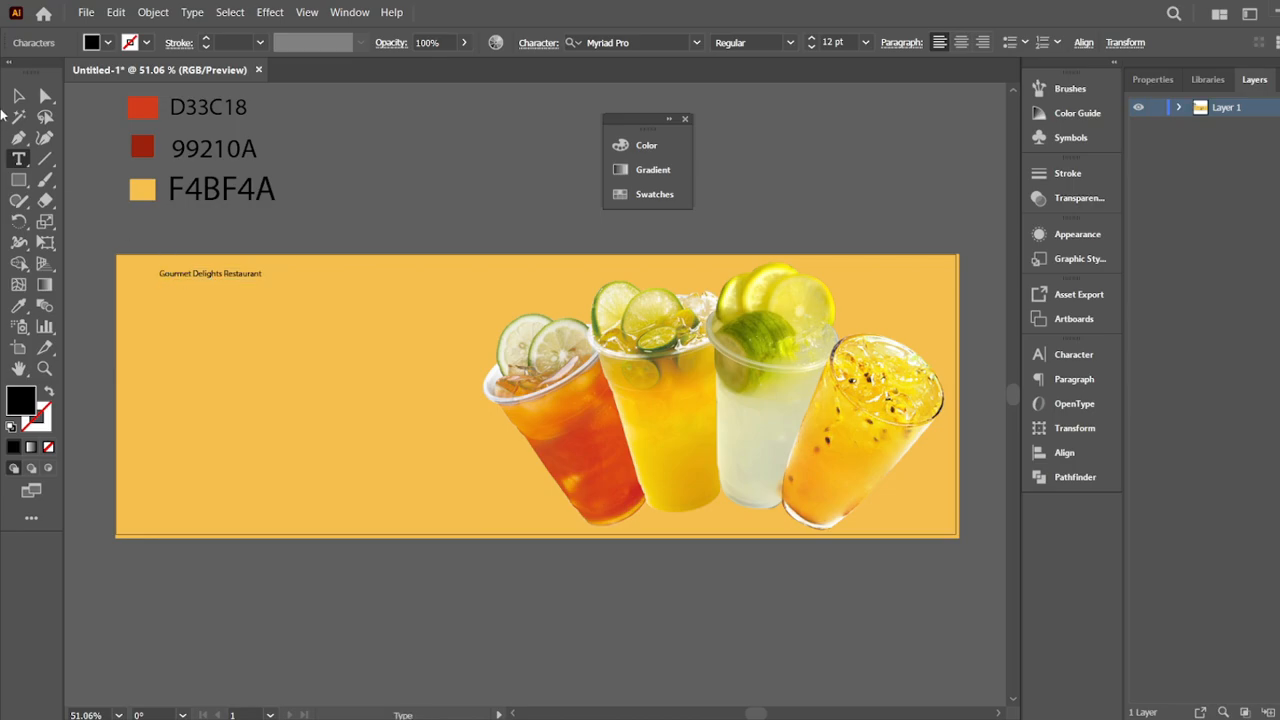
{"action": "left_click", "coordinate": [18, 95]}
{"action": "left_click", "coordinate": [697, 42]}
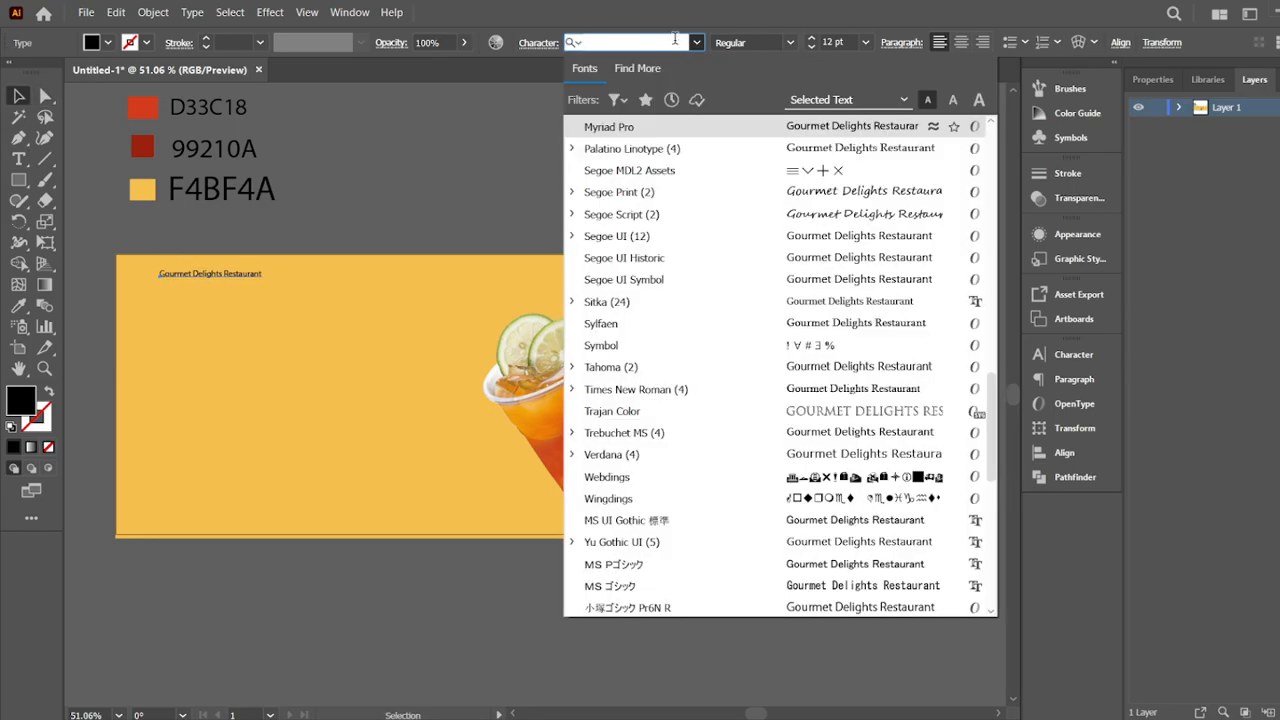
{"action": "type", "text": "mon"}
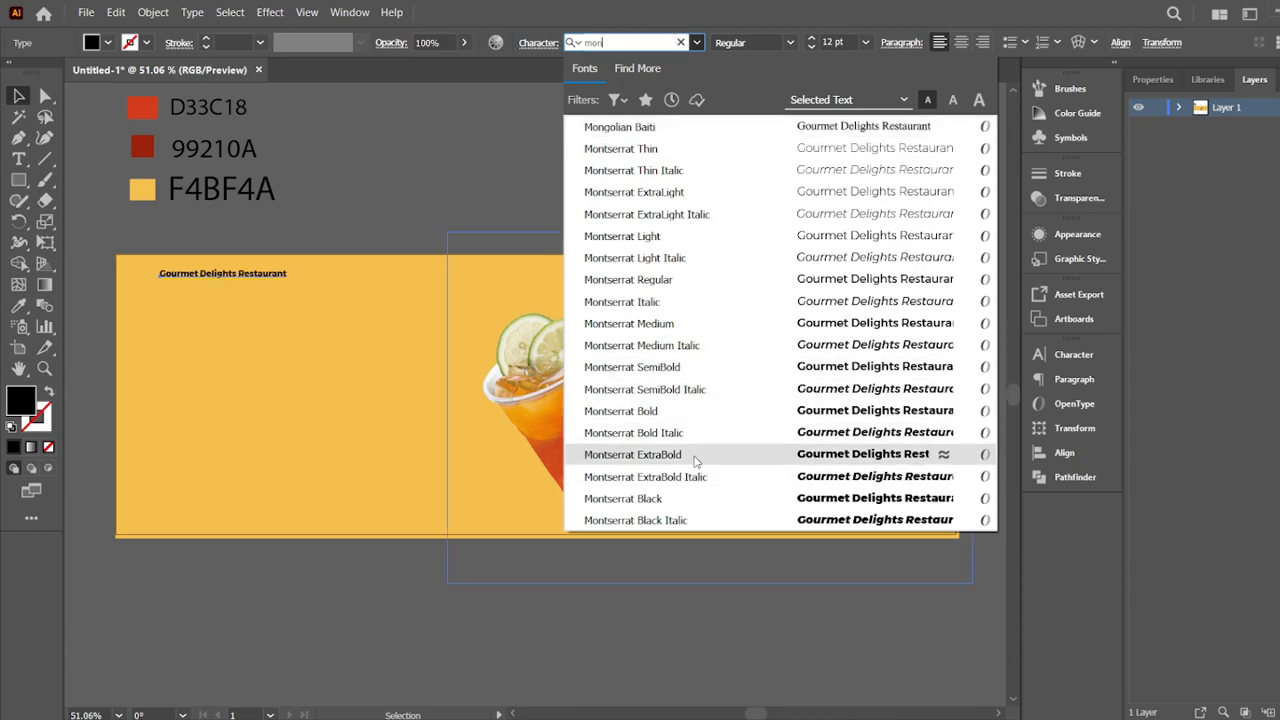
{"action": "left_click", "coordinate": [695, 458]}
- Colour the restaurant heading with the dark red 99210A swatch and enlarge it across the banner's upper left
{"action": "key", "text": "i"}
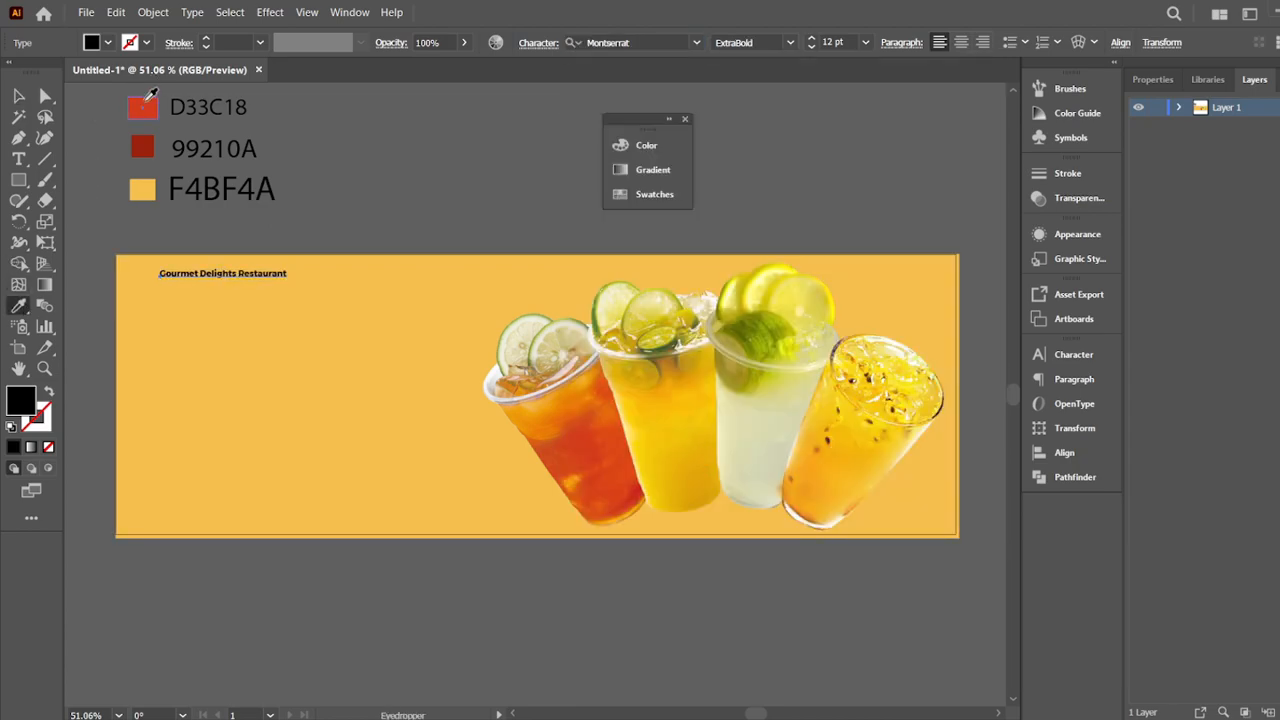
{"action": "left_click", "coordinate": [147, 139]}
{"action": "left_click", "coordinate": [18, 95]}
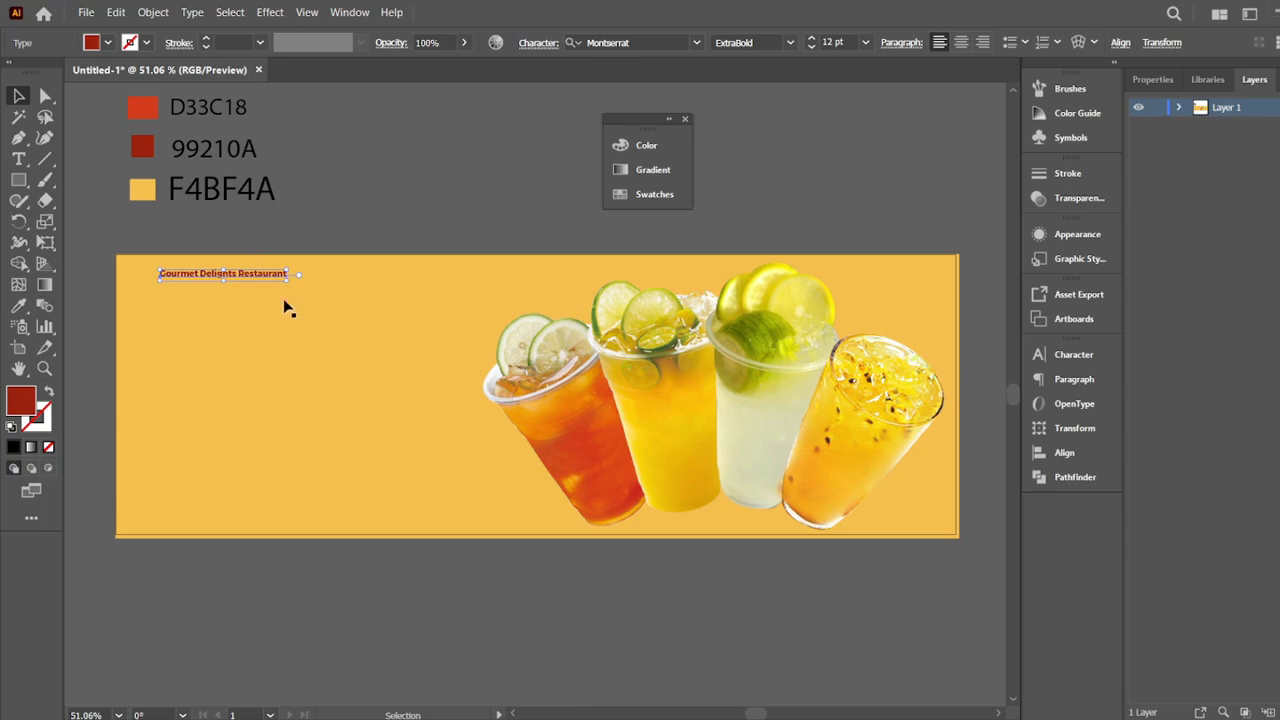
{"action": "left_click_drag", "start_coordinate": [287, 281], "coordinate": [355, 281]}
{"action": "left_click", "coordinate": [339, 547]}
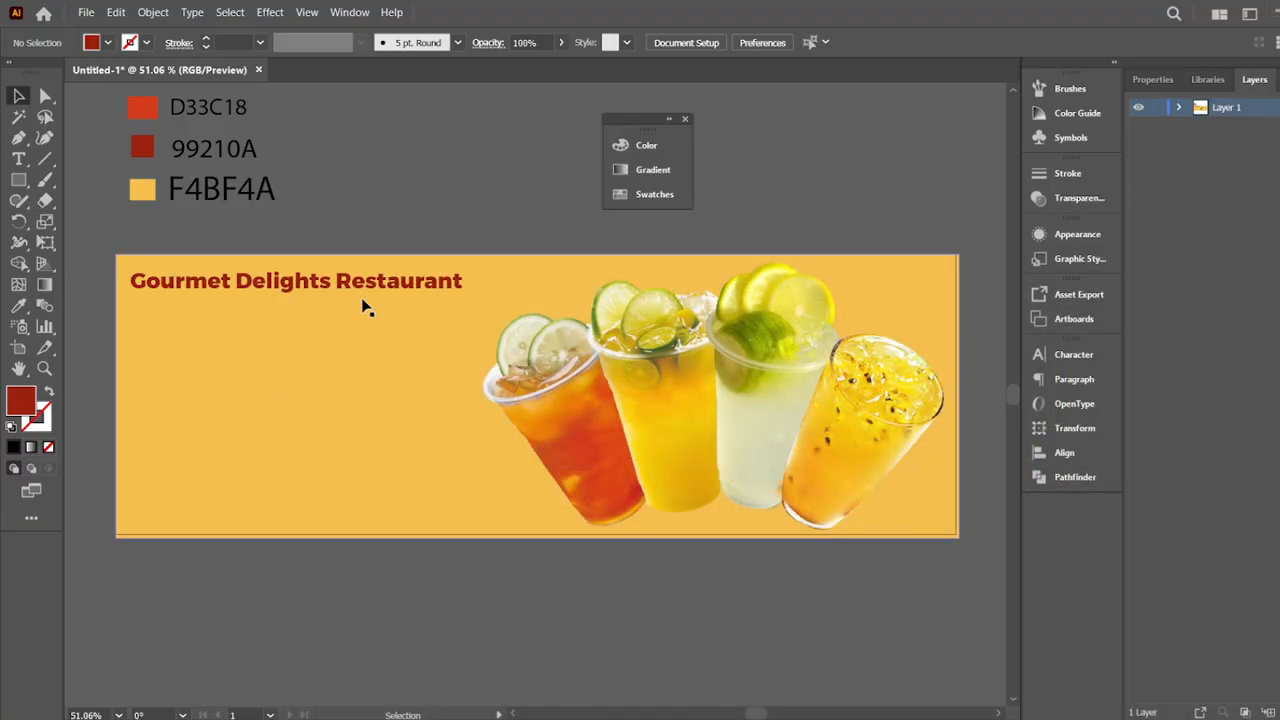
{"action": "left_click", "coordinate": [368, 290]}
{"action": "left_click_drag", "start_coordinate": [465, 298], "coordinate": [484, 306]}
{"action": "left_click_drag", "start_coordinate": [374, 286], "coordinate": [398, 285]}
{"action": "left_click", "coordinate": [488, 155]}
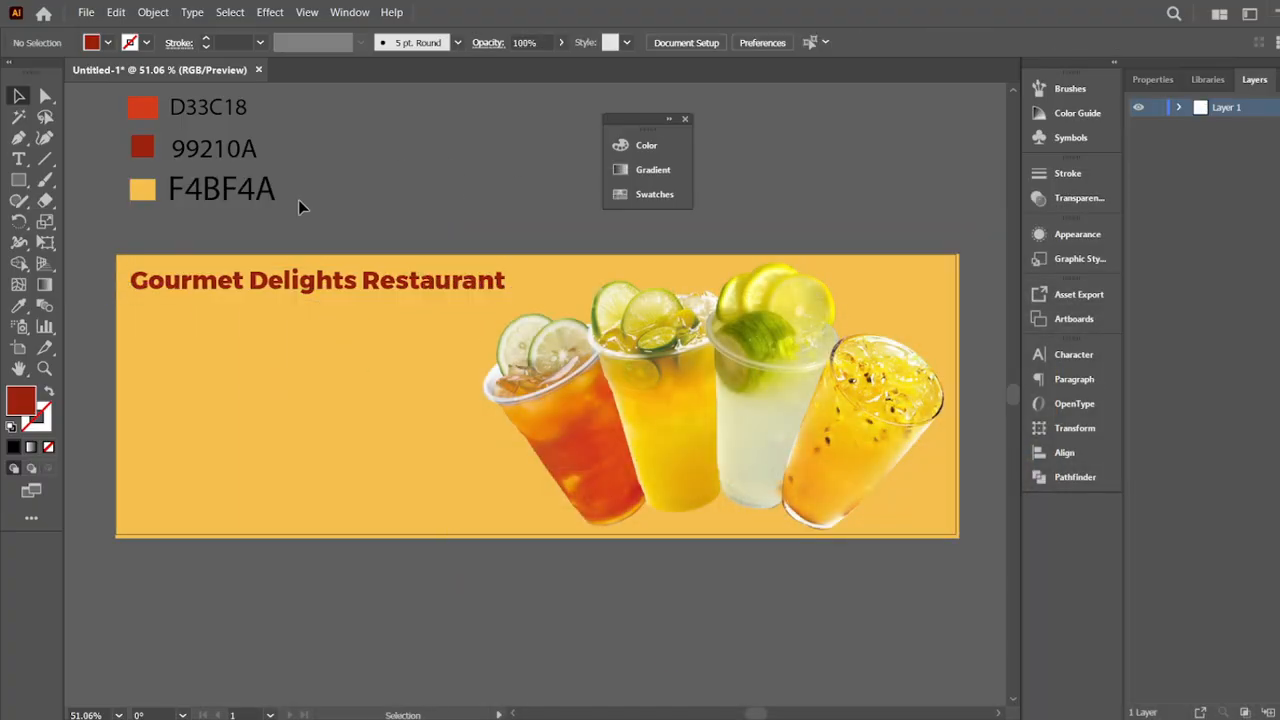
- Add the text "Summer Drinks" above the banner and set its font to Bintank
{"action": "left_click", "coordinate": [18, 159]}
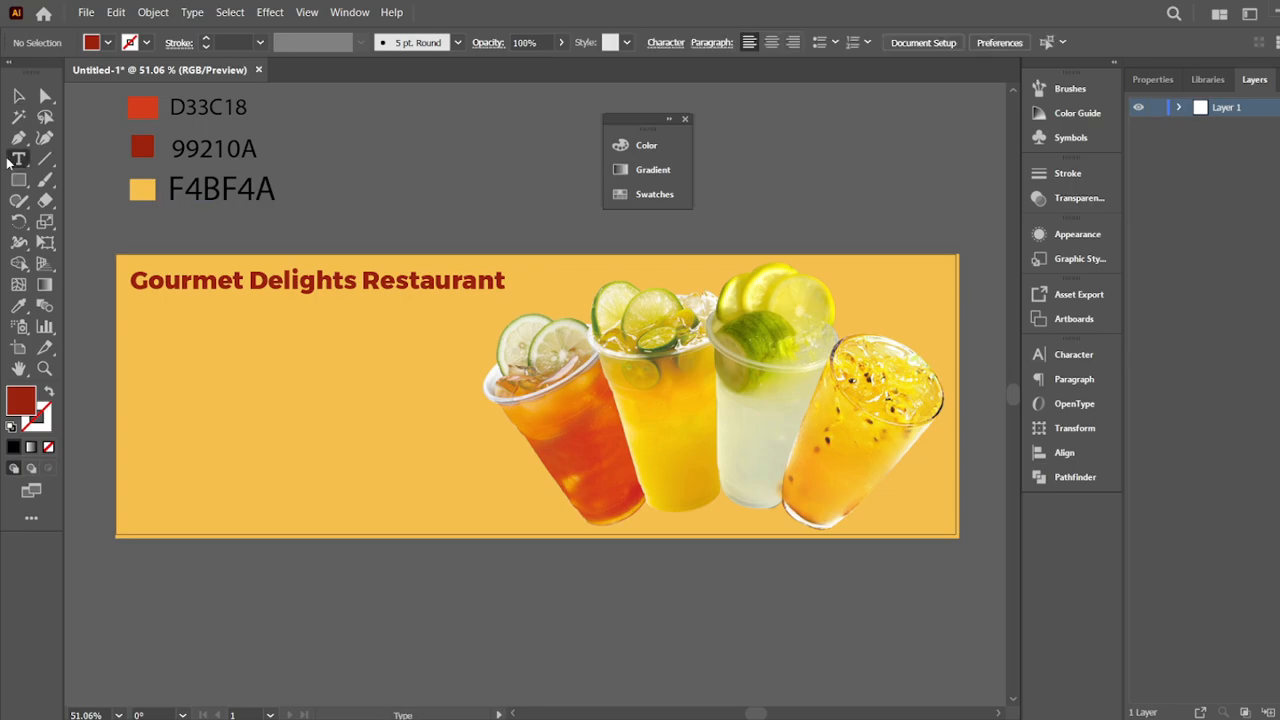
{"action": "left_click", "coordinate": [378, 150]}
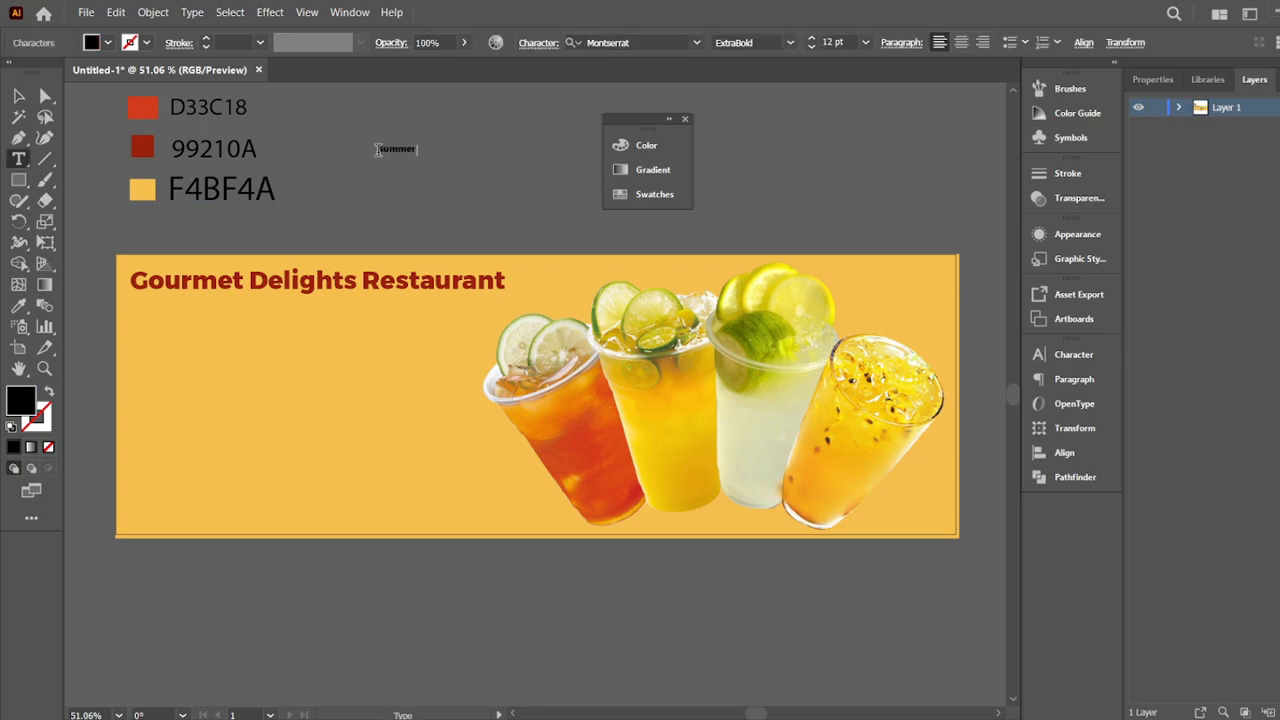
{"action": "left_click", "coordinate": [17, 95]}
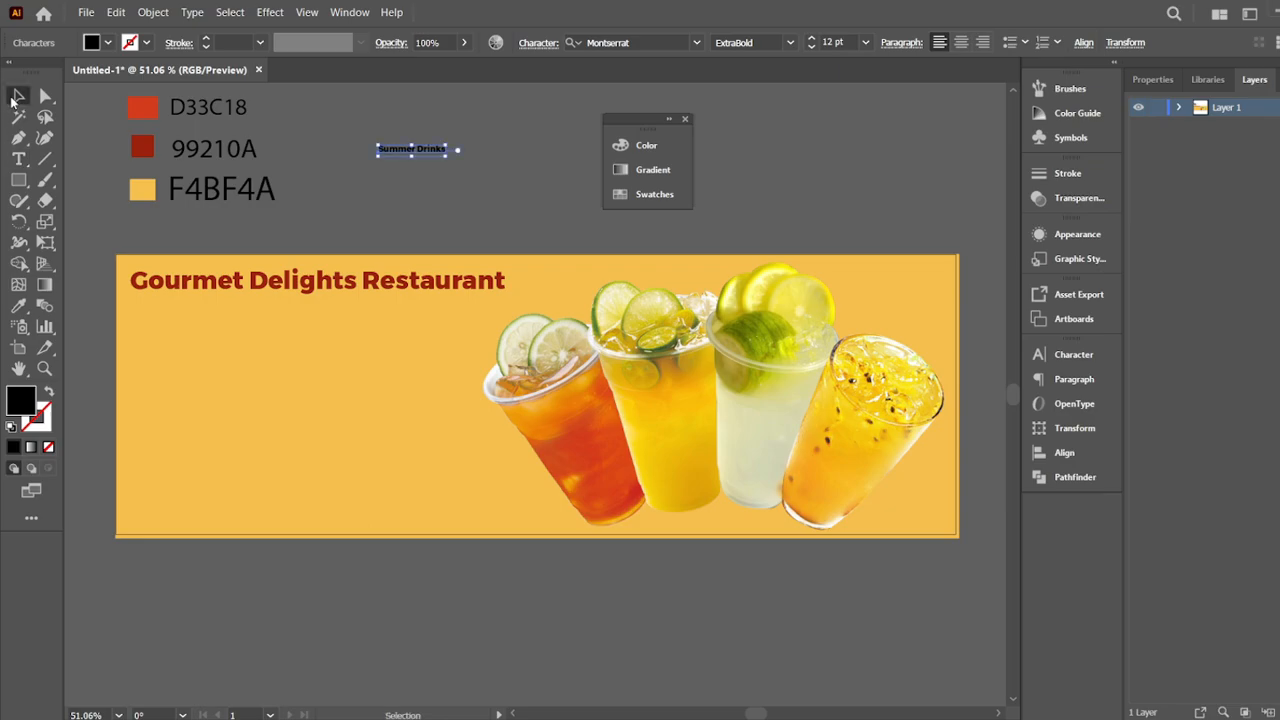
{"action": "left_click", "coordinate": [694, 44]}
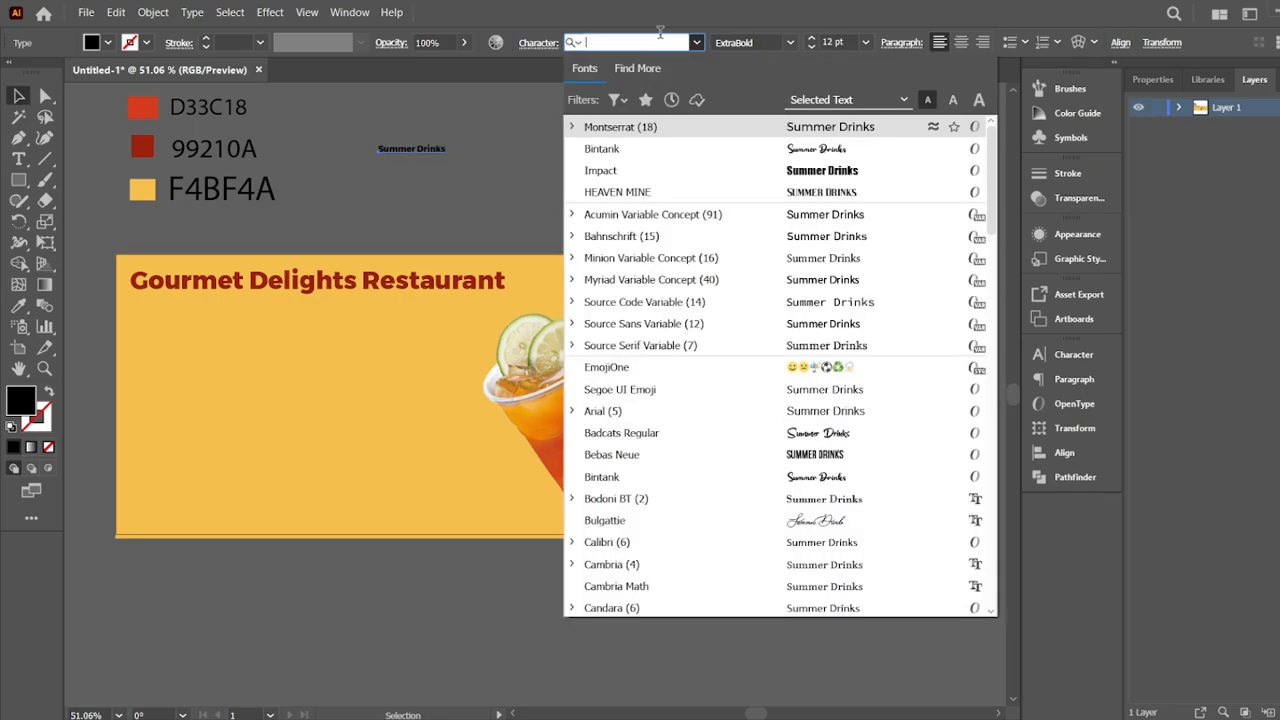
{"action": "type", "text": "bin"}
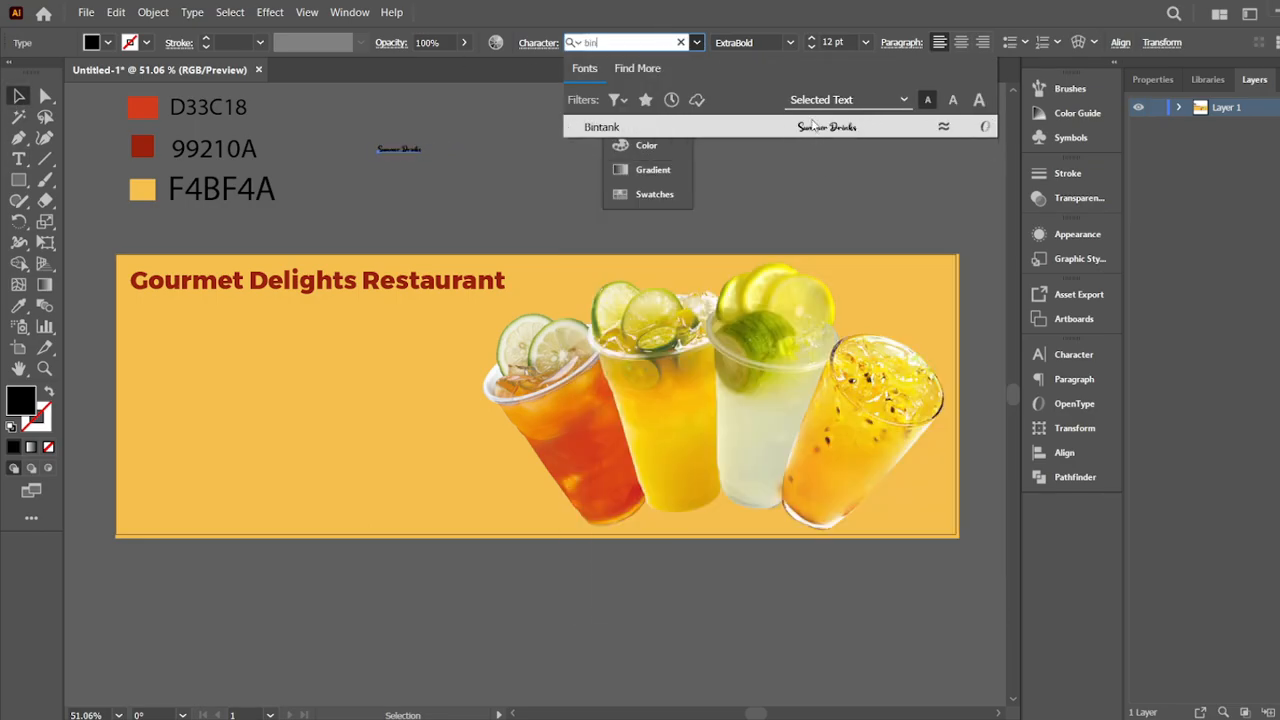
{"action": "left_click", "coordinate": [815, 127]}
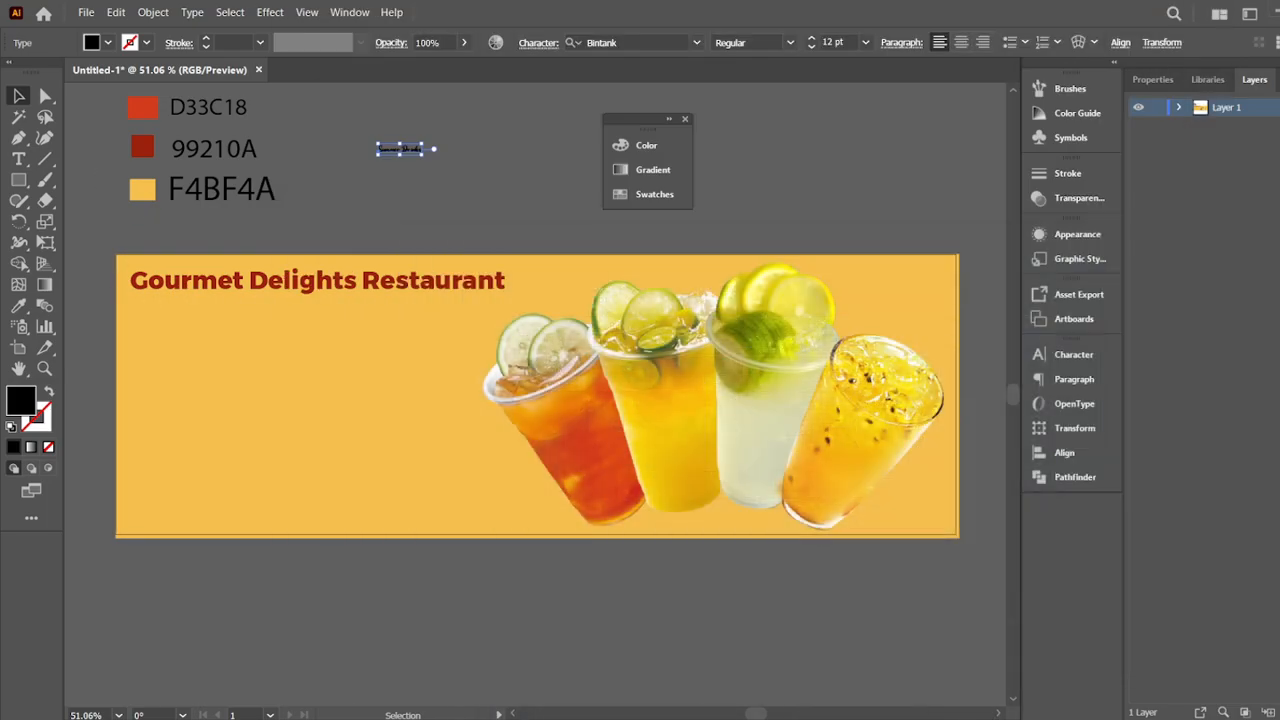
{"action": "key", "text": "alt+Tab"}
{"action": "key", "text": "alt+Tab"}
- Colour "Summer Drinks" with the D33C18 swatch, then enlarge and left-align it directly beneath the restaurant heading
{"action": "left_click", "coordinate": [18, 307]}
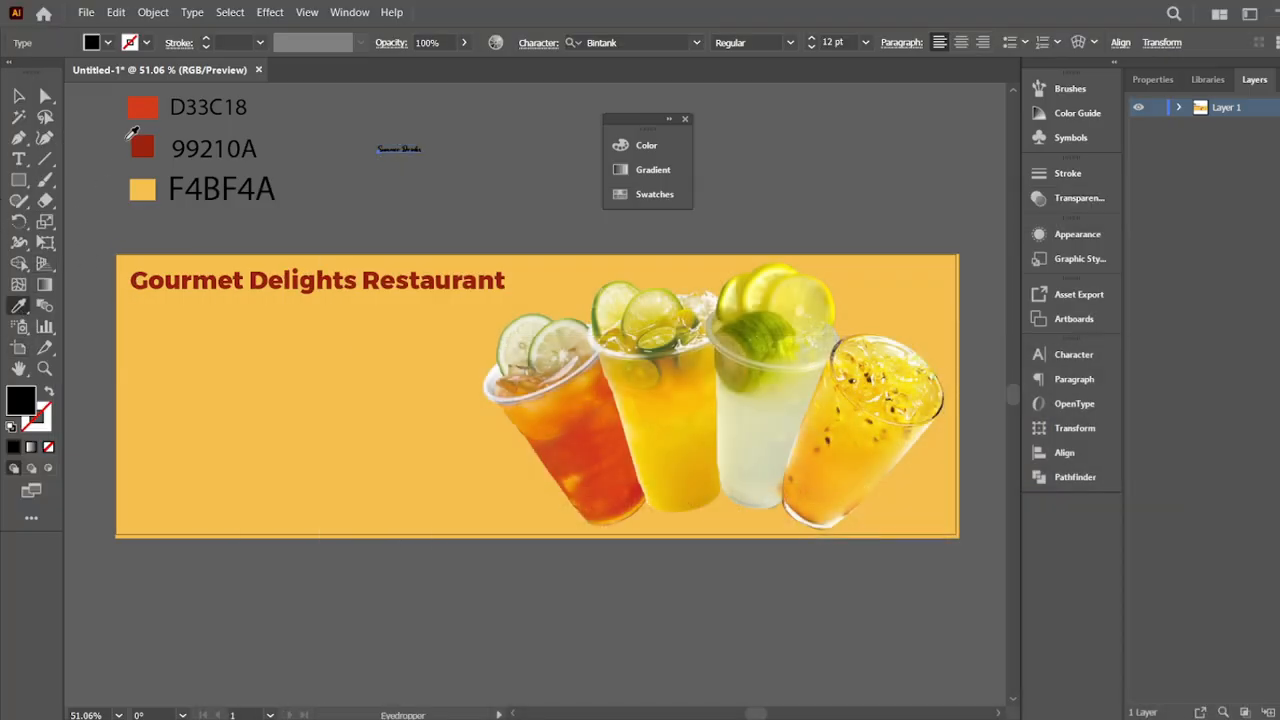
{"action": "left_click", "coordinate": [151, 97]}
{"action": "key", "text": "v"}
{"action": "left_click_drag", "start_coordinate": [428, 155], "coordinate": [299, 365]}
{"action": "left_click_drag", "start_coordinate": [252, 323], "coordinate": [308, 342]}
{"action": "left_click_drag", "start_coordinate": [273, 319], "coordinate": [257, 322]}
{"action": "left_click", "coordinate": [276, 296]}
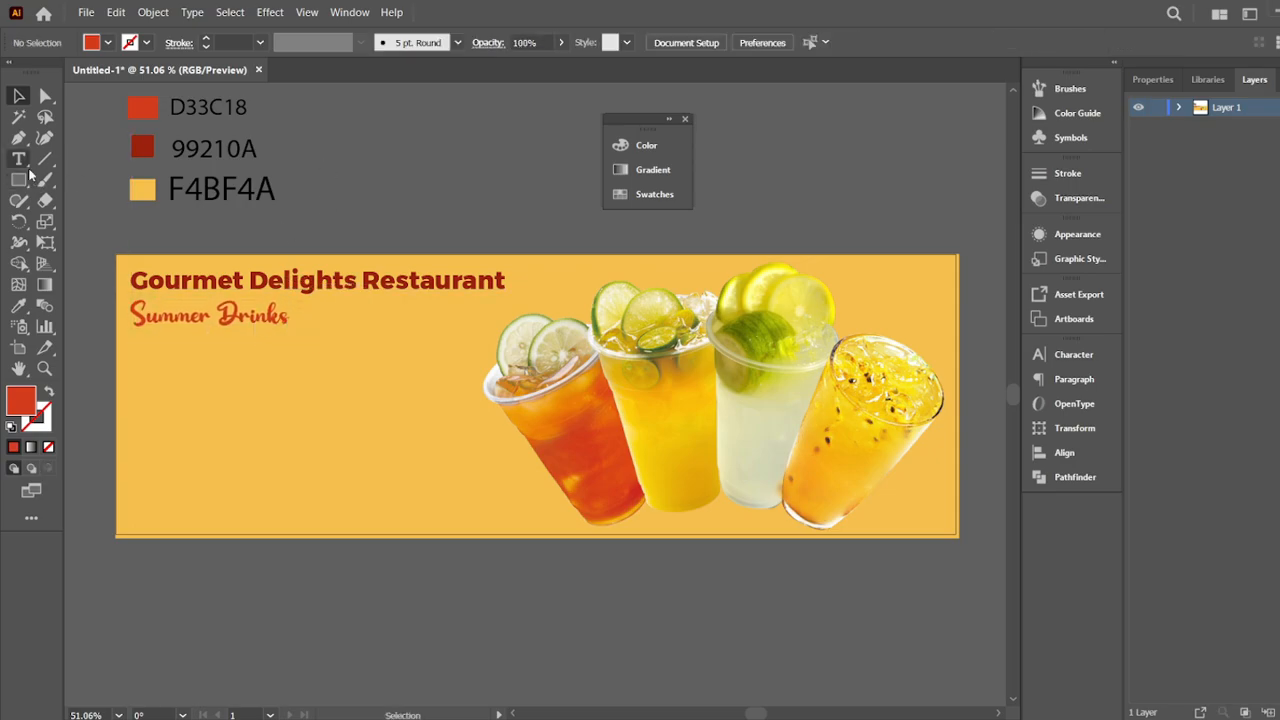
- Add the line "Discover Our Summer Specials" below "Summer Drinks" and set its font to Montserrat Regular
{"action": "left_click", "coordinate": [24, 164]}
{"action": "left_click", "coordinate": [144, 346]}
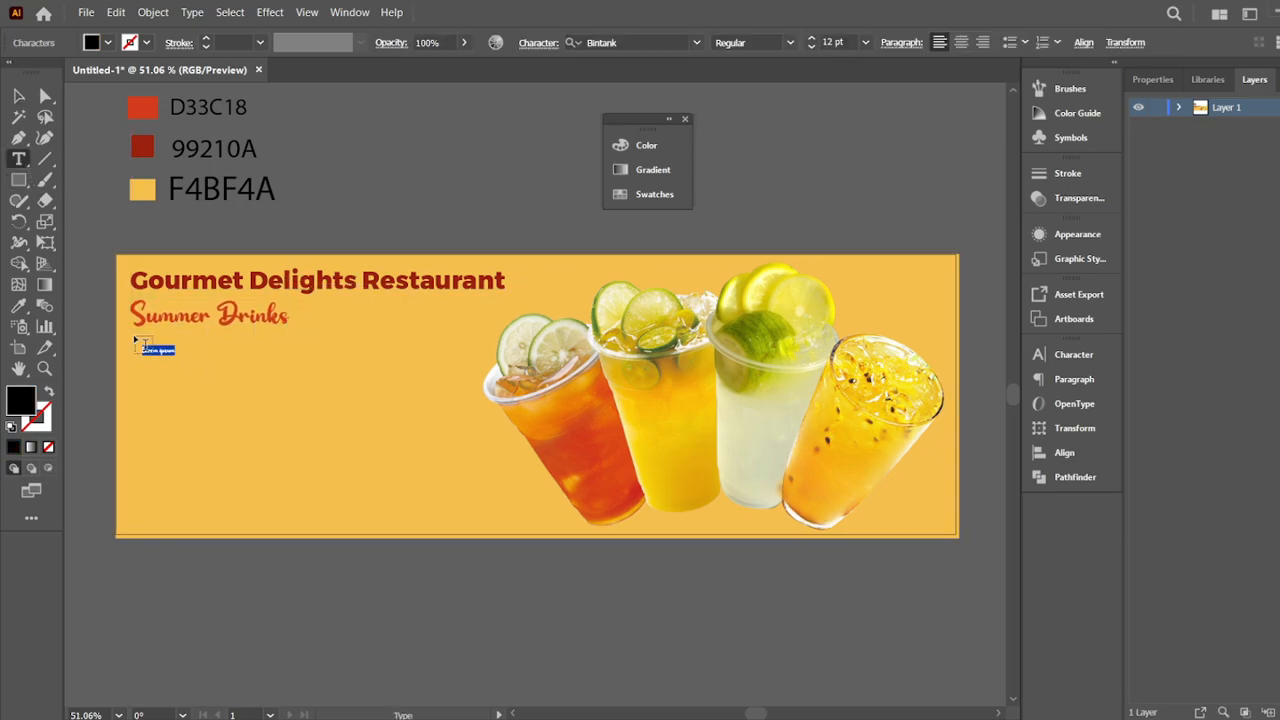
{"action": "key", "text": "ctrl+v"}
{"action": "left_click", "coordinate": [15, 99]}
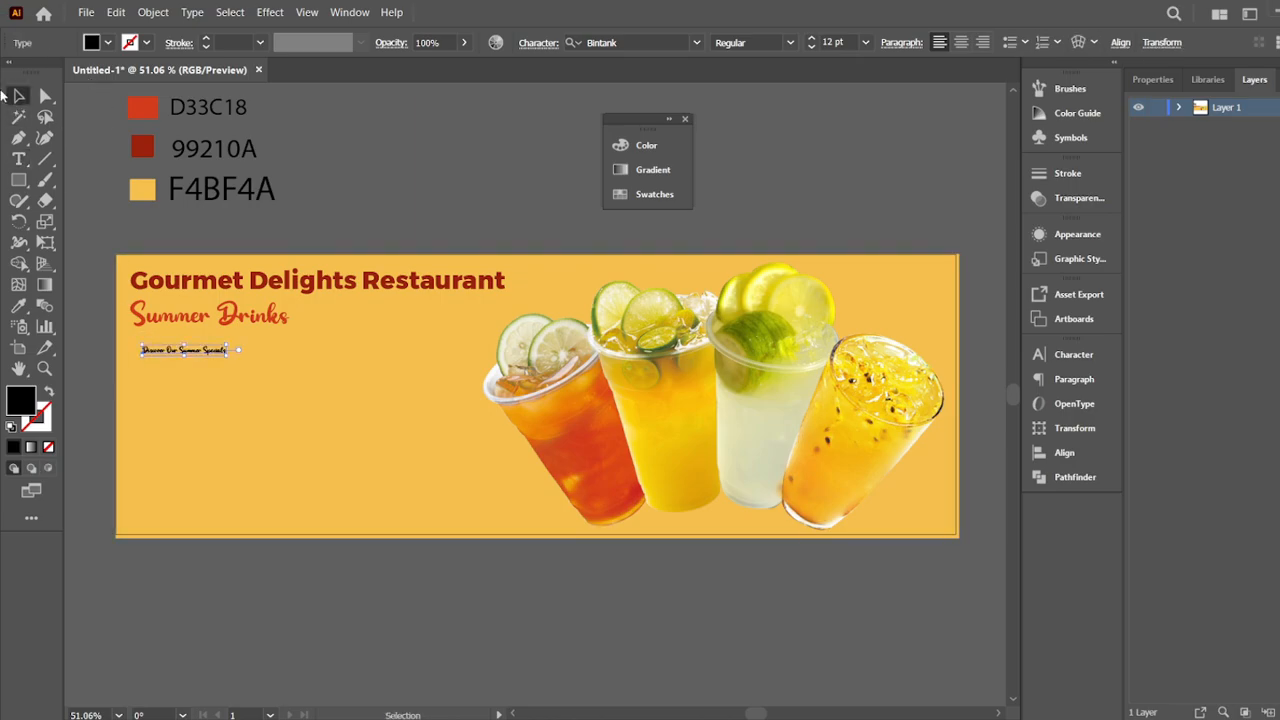
{"action": "left_click", "coordinate": [682, 42]}
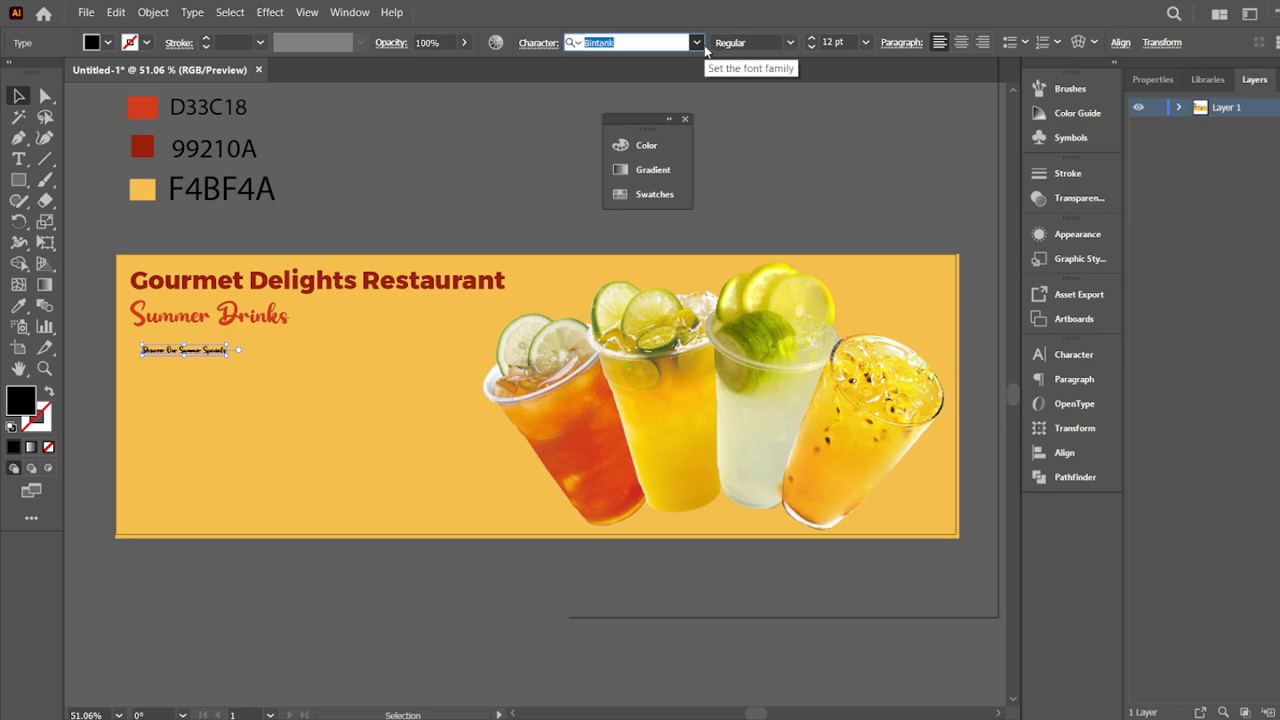
{"action": "left_click", "coordinate": [696, 42]}
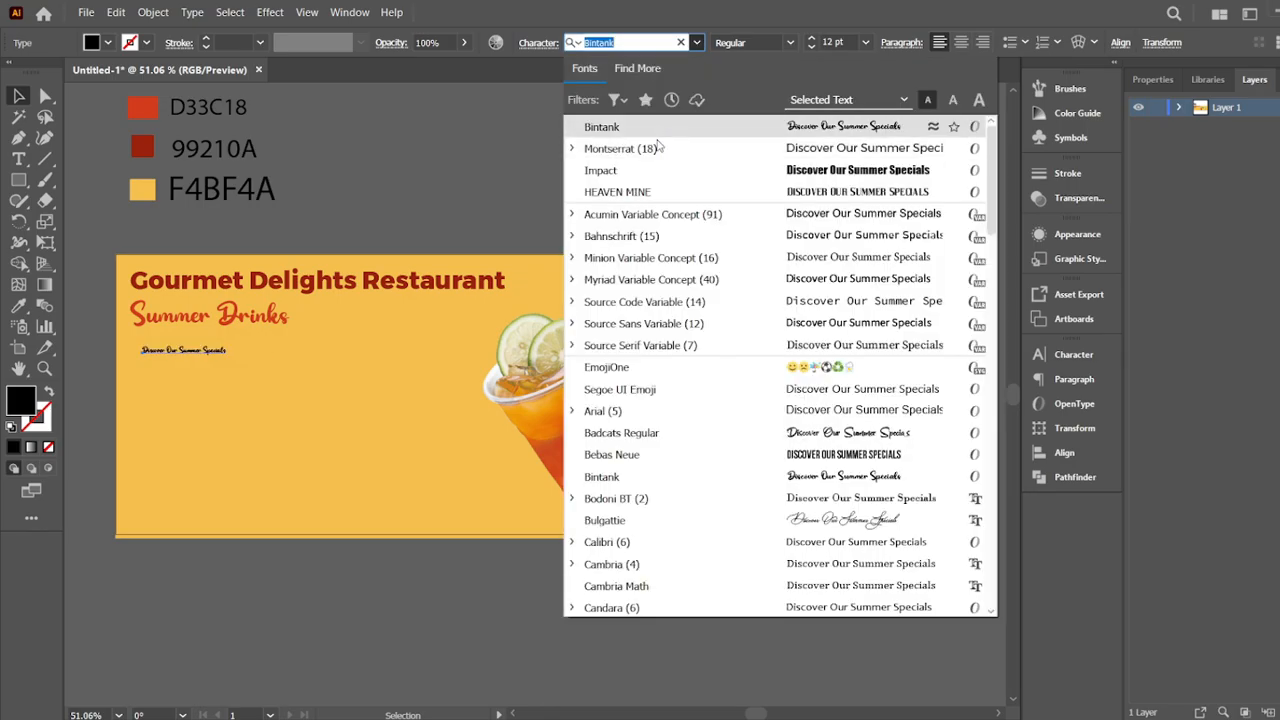
{"action": "left_click", "coordinate": [659, 150]}
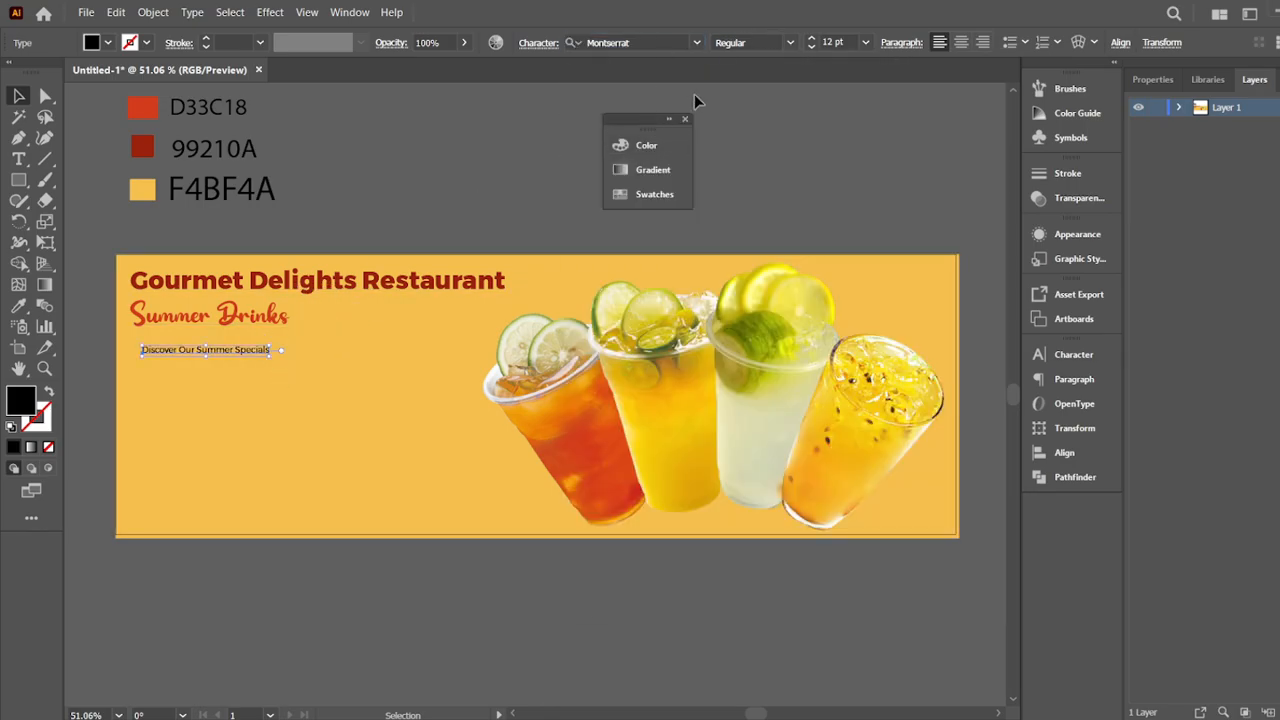
- Enlarge the "Discover Our Summer Specials" line to about 13.8 pt, move it beneath "Summer Drinks" and colour it D33C18
{"action": "mouse_move", "coordinate": [274, 362]}
{"action": "left_mouse_down"}
{"action": "mouse_move", "coordinate": [303, 366]}
{"action": "mouse_move", "coordinate": [253, 351]}
{"action": "left_mouse_up"}
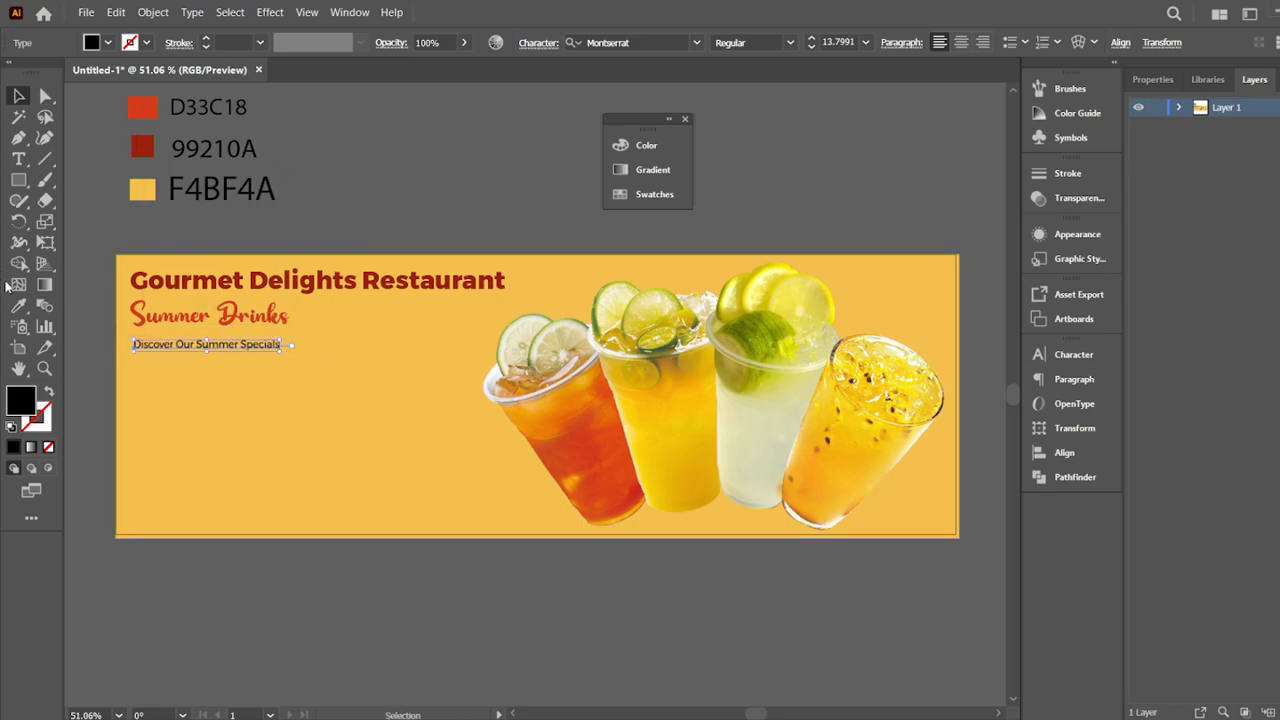
{"action": "key", "text": "i"}
{"action": "left_click", "coordinate": [143, 152]}
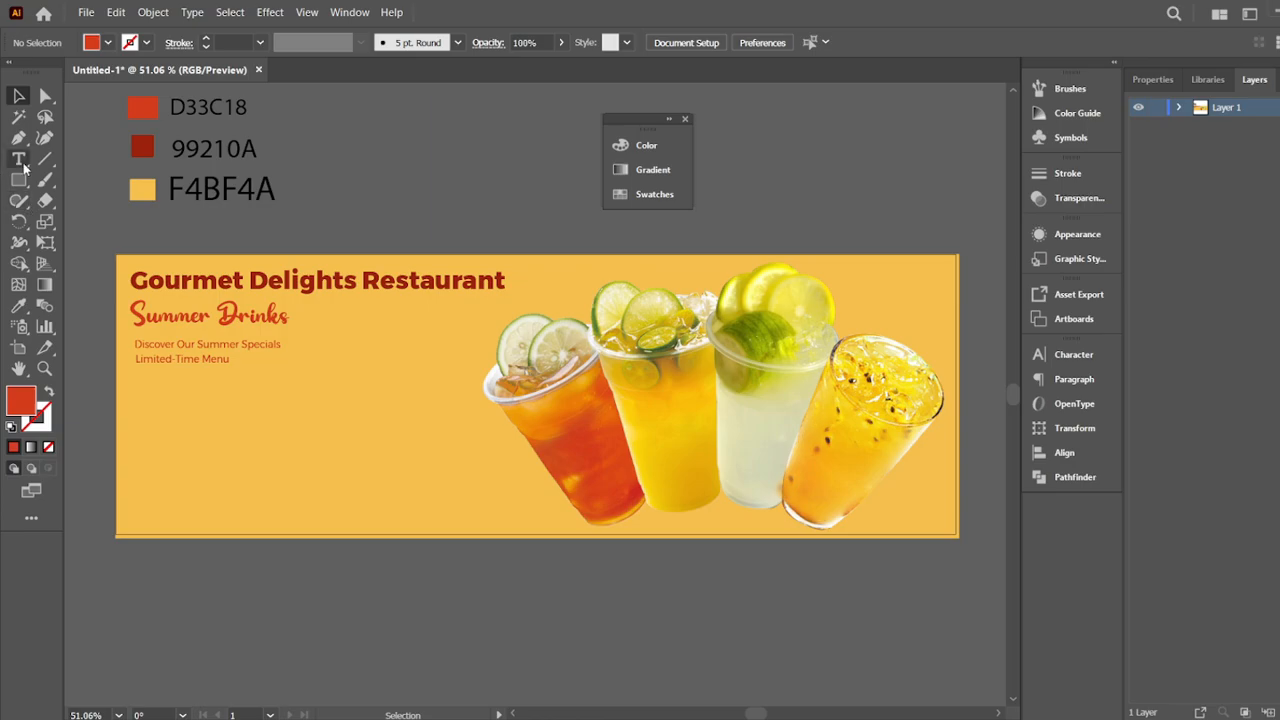
- Add "Indulge in the Flavors of Summer" below "Limited-Time Menu", matching the style and left alignment of the lines above
{"action": "key", "text": "t"}
{"action": "left_click", "coordinate": [151, 380]}
{"action": "type", "text": "Indulge in the Flavors of Summer"}
{"action": "left_click", "coordinate": [20, 310]}
{"action": "left_click", "coordinate": [165, 346]}
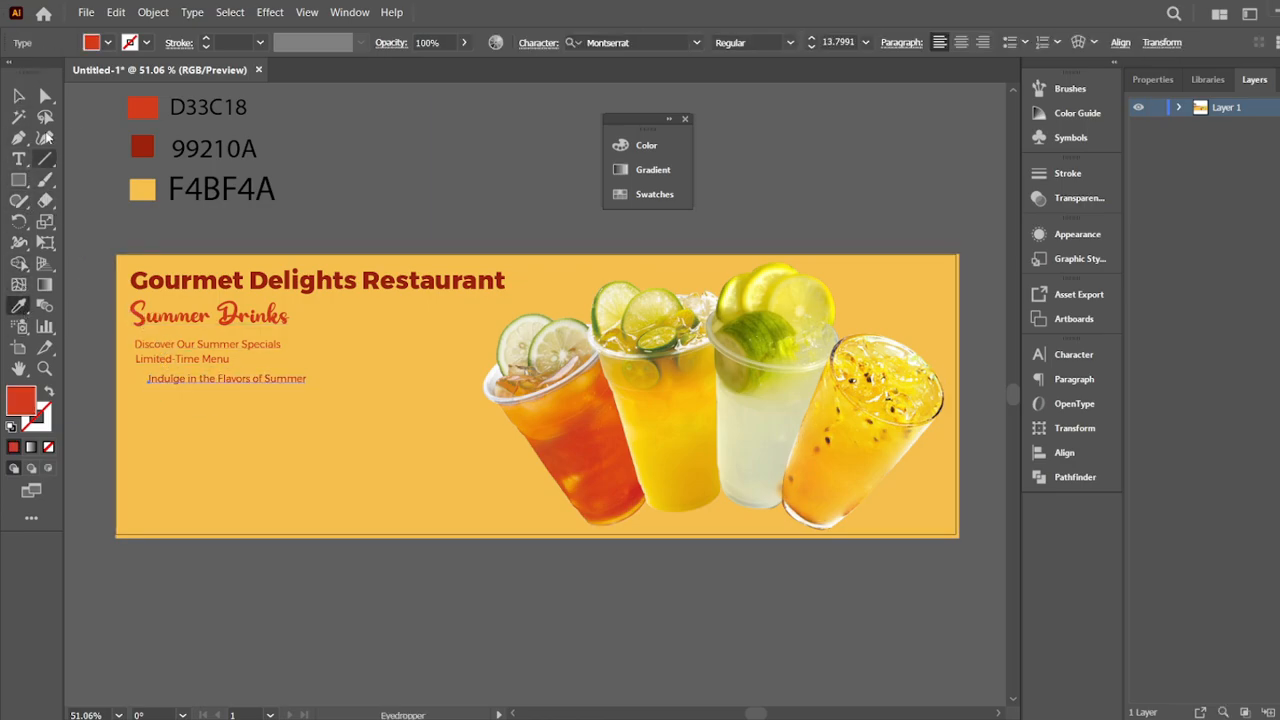
{"action": "key", "text": "v"}
{"action": "mouse_move", "coordinate": [250, 375]}
{"action": "left_mouse_down"}
{"action": "mouse_move", "coordinate": [229, 375]}
{"action": "mouse_move", "coordinate": [241, 371]}
{"action": "left_mouse_up"}
{"action": "left_click", "coordinate": [349, 187]}
- Draw a small D33C18 rounded rectangle beneath the three description lines as a button shape
{"action": "left_click", "coordinate": [18, 180]}
{"action": "left_click_drag", "start_coordinate": [130, 391], "coordinate": [225, 413]}
{"action": "key", "text": "v"}
{"action": "left_click", "coordinate": [390, 216]}
- Add the button text "VISIT US TODAY" above the banner in Montserrat ExtraBold and colour it white
{"action": "key", "text": "t"}
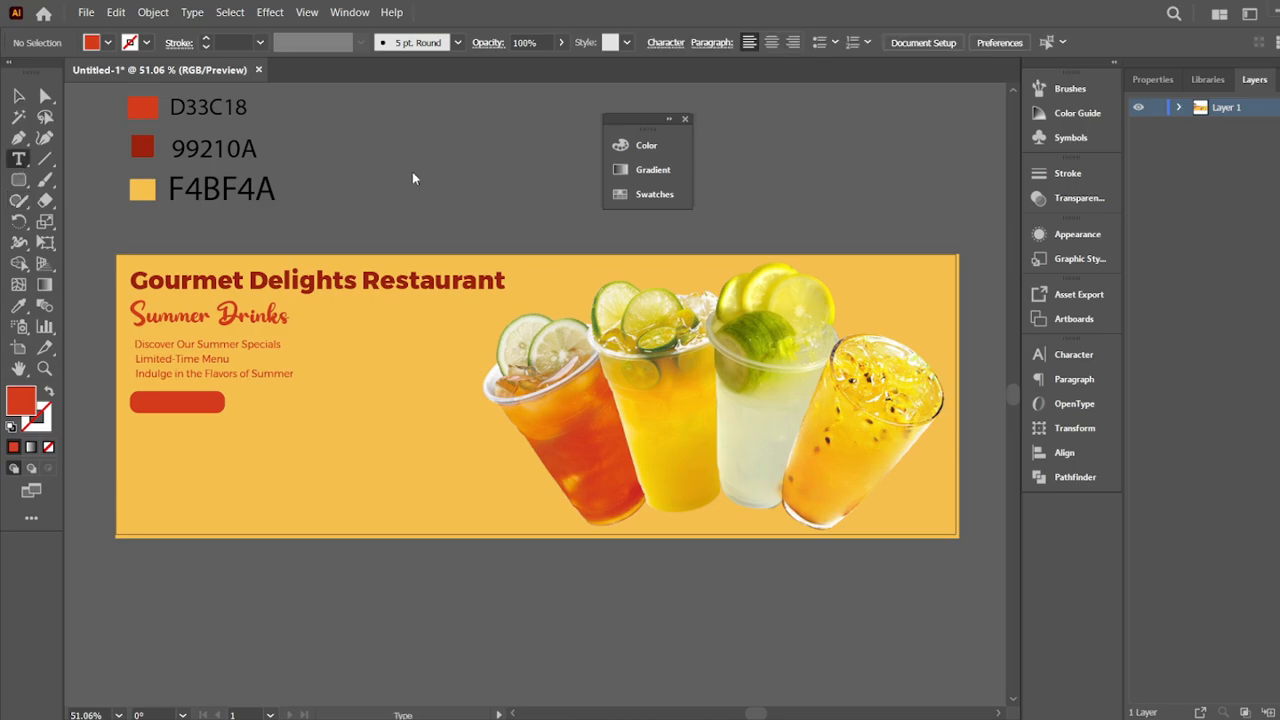
{"action": "left_click", "coordinate": [18, 96]}
{"action": "left_click", "coordinate": [790, 43]}
{"action": "left_click", "coordinate": [745, 335]}
{"action": "double_click", "coordinate": [20, 400]}
{"action": "left_click", "coordinate": [706, 252]}
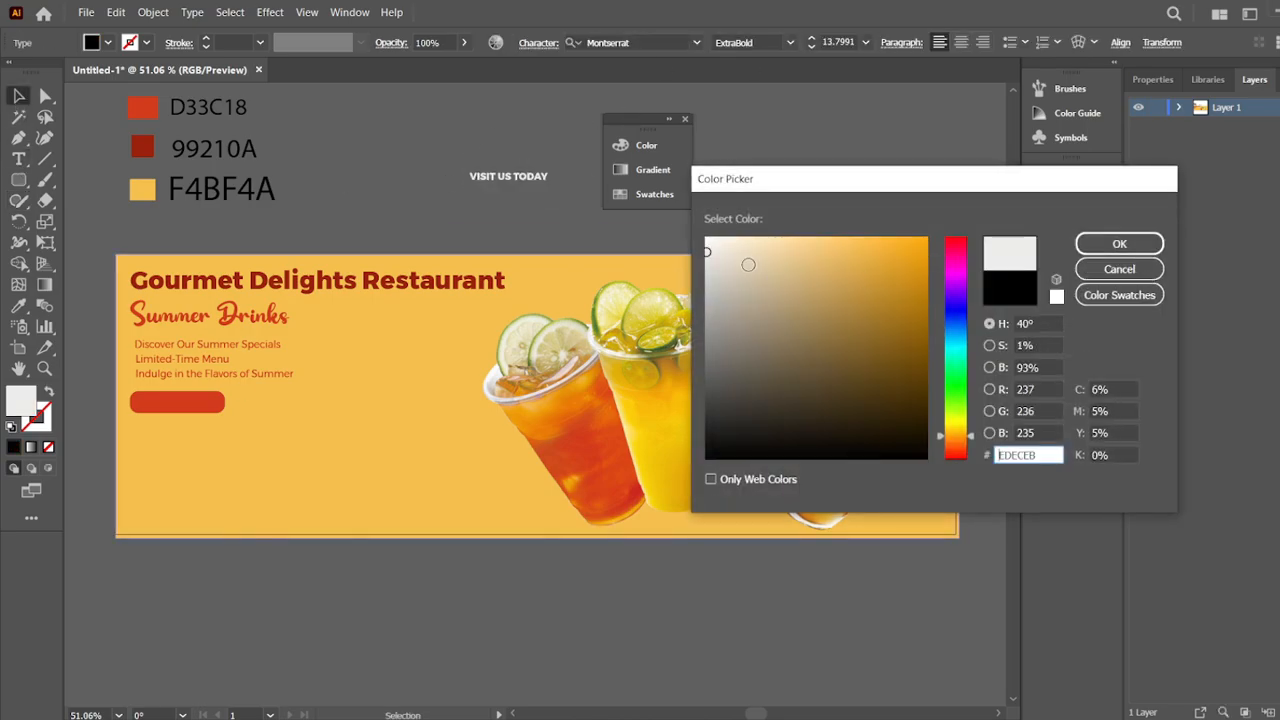
{"action": "left_click", "coordinate": [1119, 244]}
- Move "VISIT US TODAY" onto the rounded rectangle and centre the text within the button shape
{"action": "left_click_drag", "start_coordinate": [540, 176], "coordinate": [210, 402]}
{"action": "left_click", "coordinate": [409, 434]}
{"action": "left_click", "coordinate": [205, 401]}
{"action": "left_click", "coordinate": [208, 393], "text": "shift"}
{"action": "left_click", "coordinate": [588, 42]}
{"action": "left_click", "coordinate": [661, 42]}
{"action": "left_click", "coordinate": [350, 234]}
{"action": "left_click", "coordinate": [200, 404]}
{"action": "left_click", "coordinate": [217, 430]}
{"action": "left_click", "coordinate": [214, 411]}
{"action": "left_click", "coordinate": [198, 399], "text": "shift"}
{"action": "left_click_drag", "start_coordinate": [198, 399], "coordinate": [200, 401]}
{"action": "left_click", "coordinate": [302, 171]}
- Draw a second, slightly narrower rounded rectangle directly below the "VISIT US TODAY" button
{"action": "left_click", "coordinate": [18, 180]}
{"action": "mouse_move", "coordinate": [132, 425]}
{"action": "left_mouse_down"}
{"action": "mouse_move", "coordinate": [218, 442]}
{"action": "mouse_move", "coordinate": [188, 430]}
{"action": "left_mouse_up"}
{"action": "key", "text": "a"}
{"action": "left_click", "coordinate": [291, 157]}
{"action": "key", "text": "v"}
- Add the text "SHOP NOW" above the banner and copy the text style of "VISIT US TODAY" to it
{"action": "key", "text": "t"}
{"action": "left_click", "coordinate": [355, 184]}
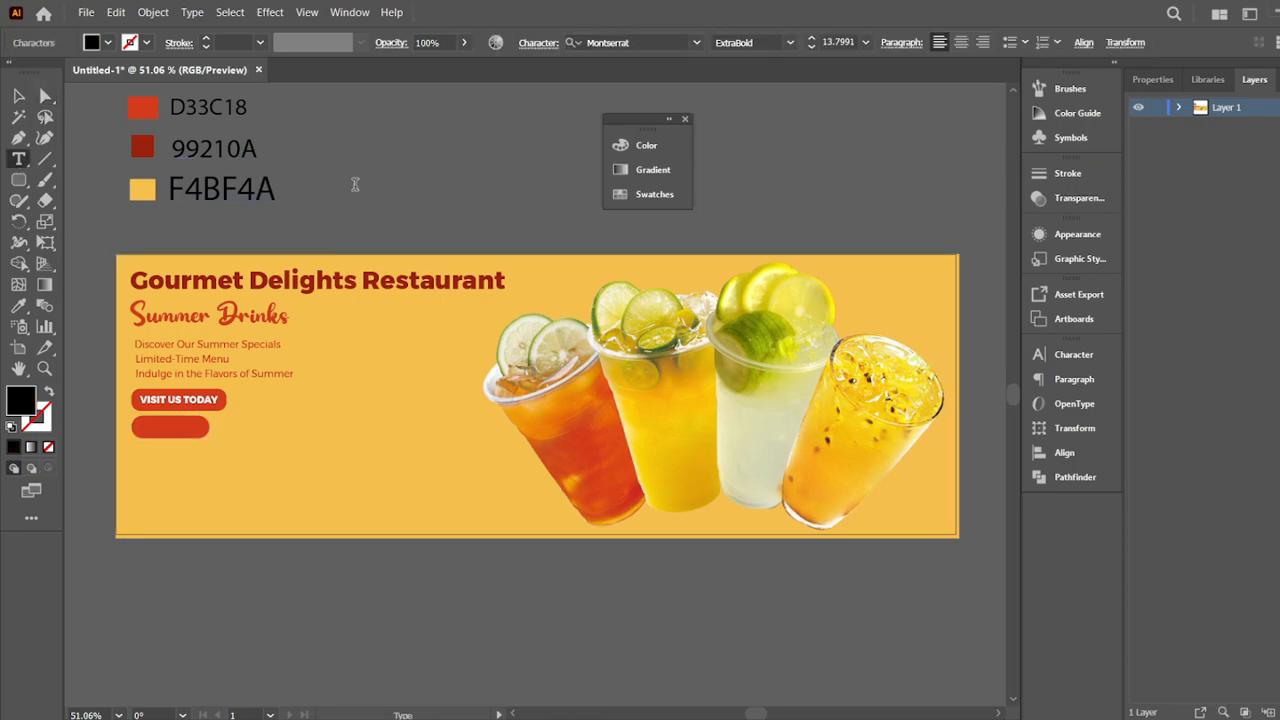
{"action": "left_click", "coordinate": [18, 96]}
{"action": "left_click", "coordinate": [18, 305]}
{"action": "left_click", "coordinate": [178, 399]}
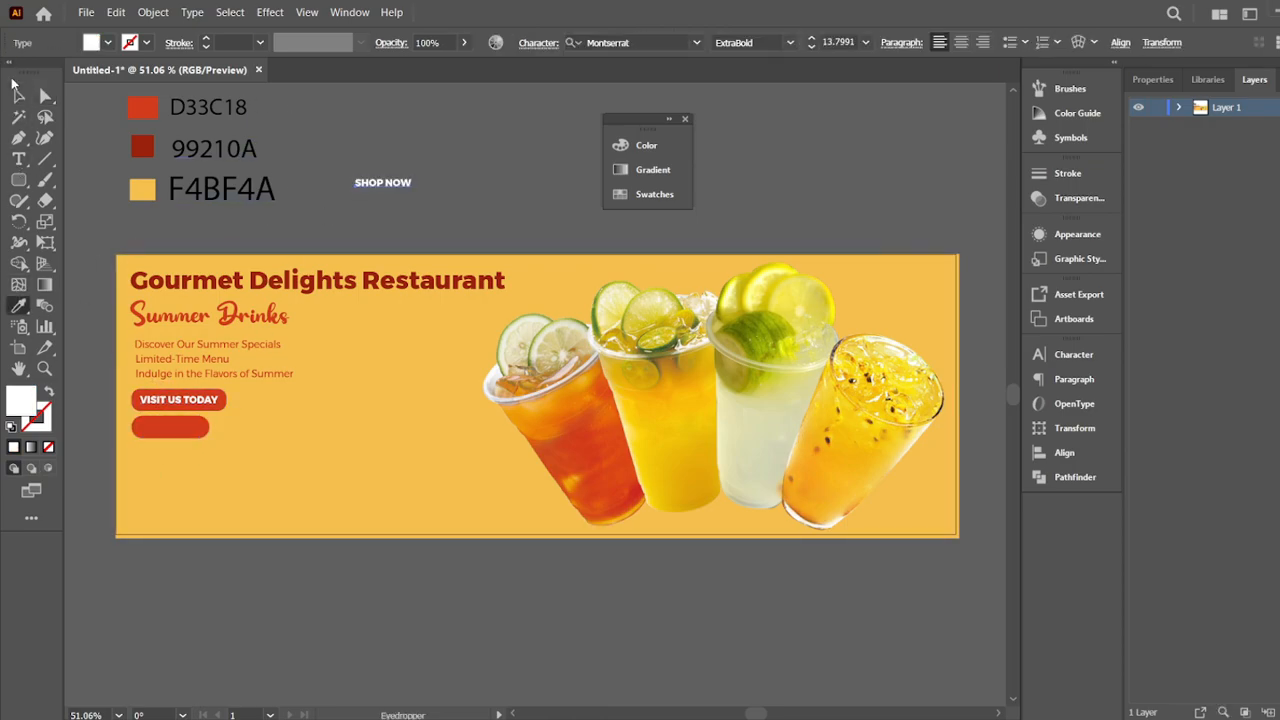
{"action": "left_click", "coordinate": [18, 96]}
{"action": "left_click", "coordinate": [330, 170]}
- Move "SHOP NOW" onto the second rounded rectangle and centre the text within that button shape
{"action": "left_click_drag", "start_coordinate": [406, 191], "coordinate": [186, 434]}
{"action": "left_click", "coordinate": [143, 451]}
{"action": "left_click", "coordinate": [404, 378]}
{"action": "left_click", "coordinate": [185, 433]}
{"action": "left_click", "coordinate": [182, 428], "text": "shift"}
{"action": "left_click", "coordinate": [587, 43]}
{"action": "left_click", "coordinate": [185, 441]}
{"action": "left_click", "coordinate": [181, 432]}
{"action": "left_click", "coordinate": [185, 437]}
{"action": "left_click", "coordinate": [183, 430], "text": "shift"}
{"action": "left_click", "coordinate": [250, 604]}
- Fill the rounded rectangle behind "SHOP NOW" with the 99210A dark red swatch colour
{"action": "left_click", "coordinate": [204, 421]}
{"action": "left_click", "coordinate": [18, 306]}
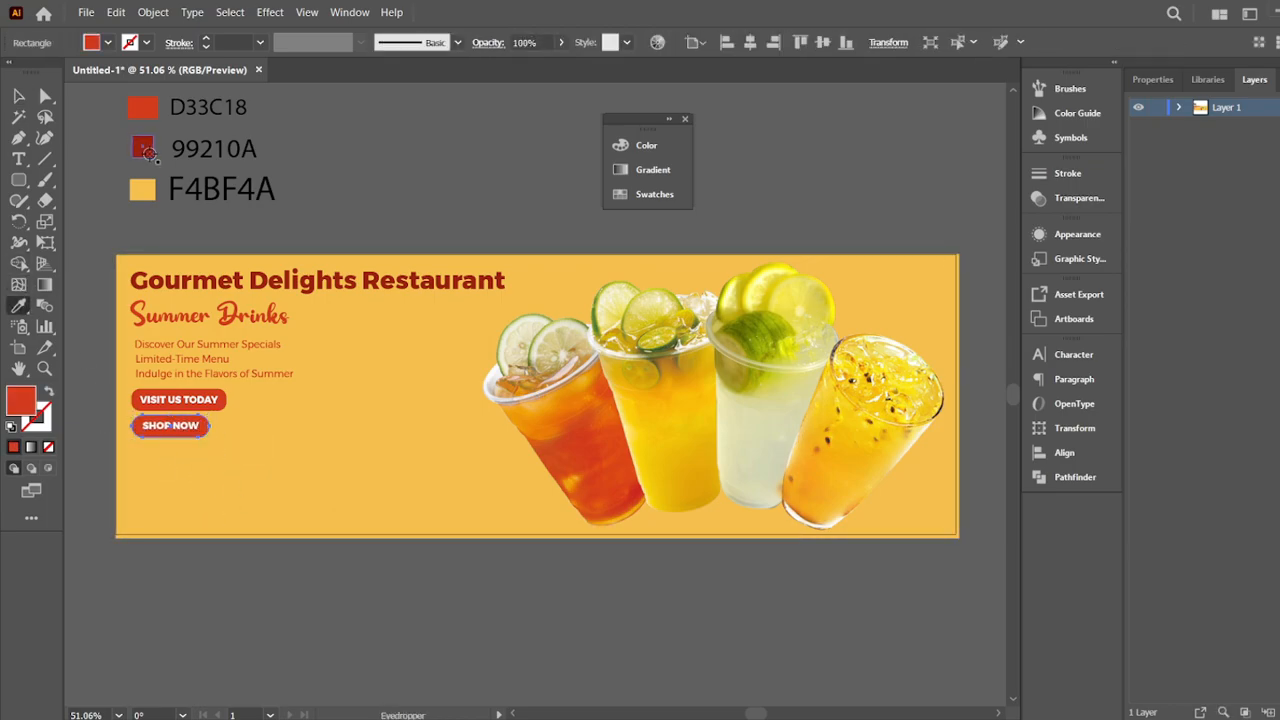
{"action": "left_click", "coordinate": [141, 148]}
{"action": "key", "text": "v"}
{"action": "left_click", "coordinate": [406, 100]}
- Create a group of six small dark red circles in two rows of three in the banner's upper-right corner
{"action": "left_click", "coordinate": [18, 180]}
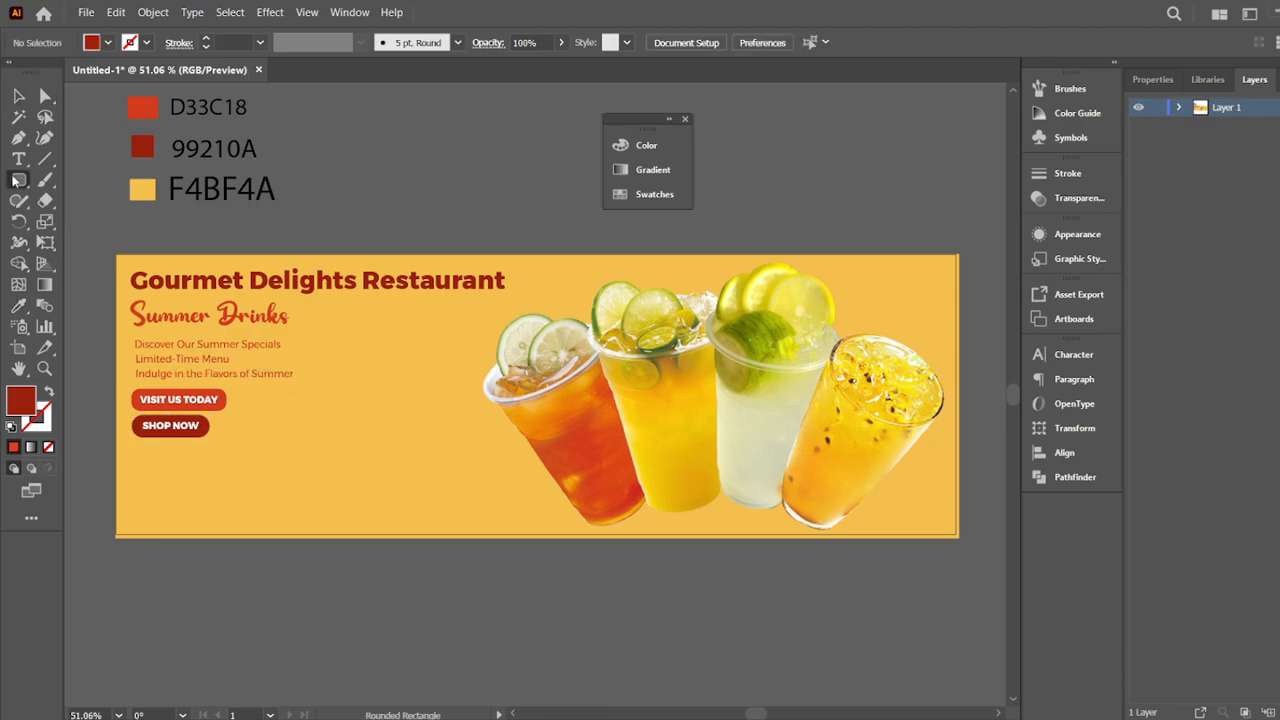
{"action": "left_click", "coordinate": [80, 222]}
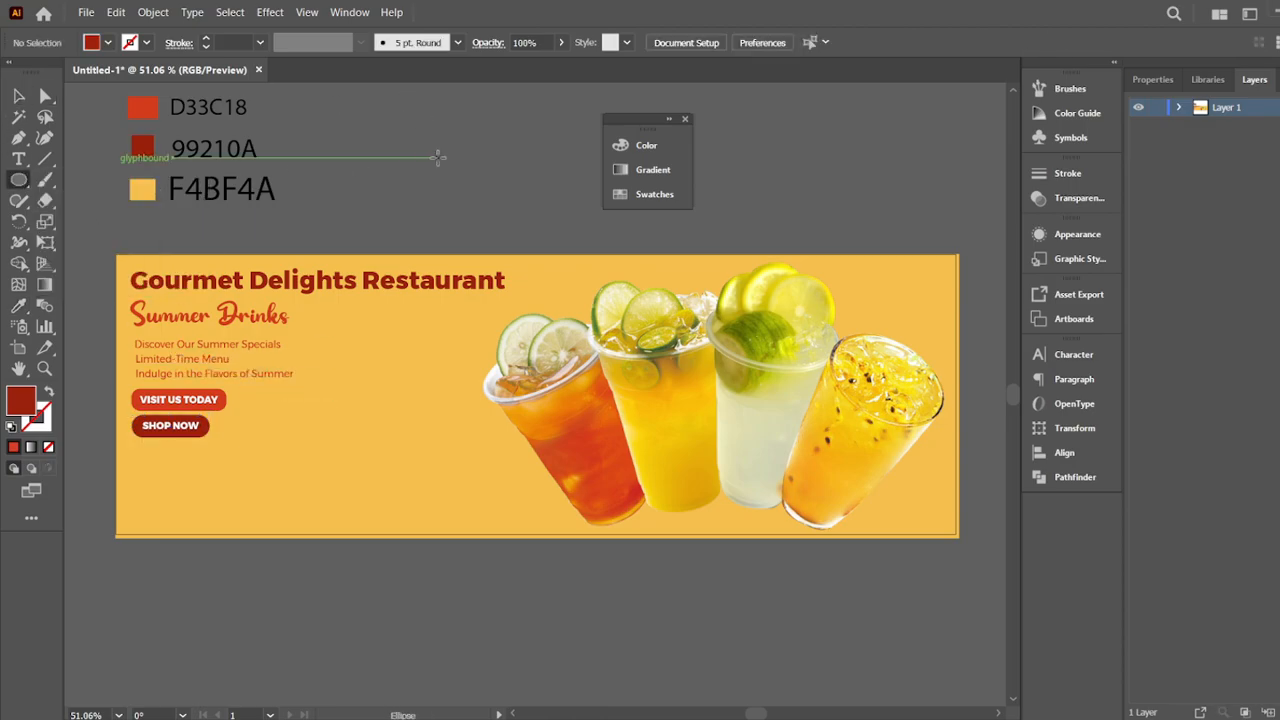
{"action": "left_click_drag", "start_coordinate": [430, 169], "coordinate": [947, 270]}
{"action": "key", "text": "v"}
{"action": "left_click", "coordinate": [436, 157]}
{"action": "right_click", "coordinate": [443, 167]}
{"action": "left_click", "coordinate": [480, 331]}
{"action": "right_click", "coordinate": [430, 168]}
{"action": "left_click", "coordinate": [850, 227]}
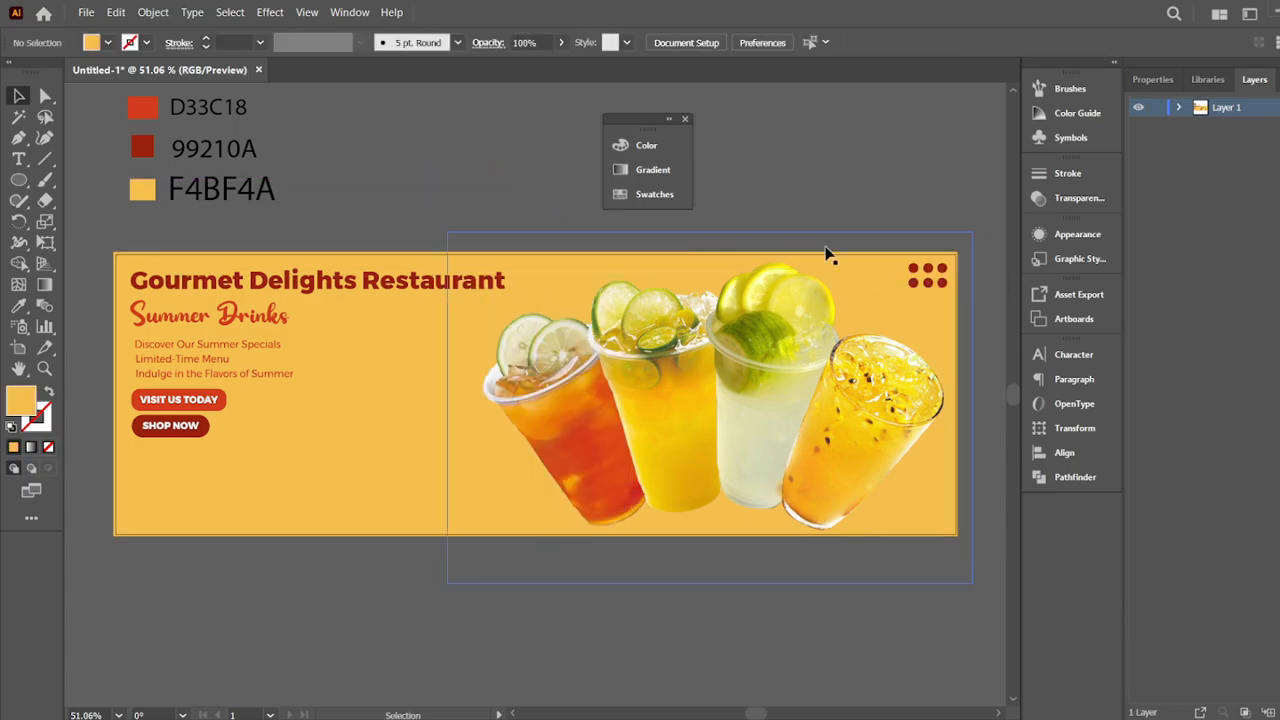
{"action": "left_click", "coordinate": [946, 286]}
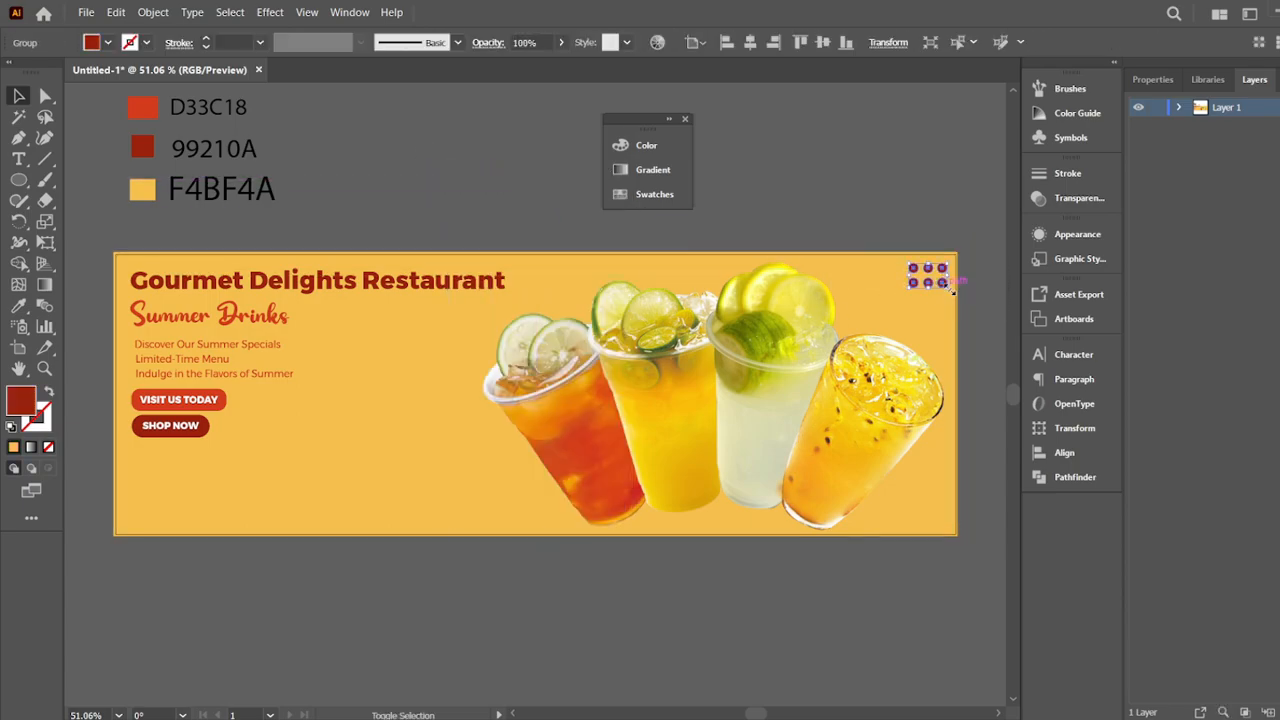
{"action": "left_click", "coordinate": [961, 183]}
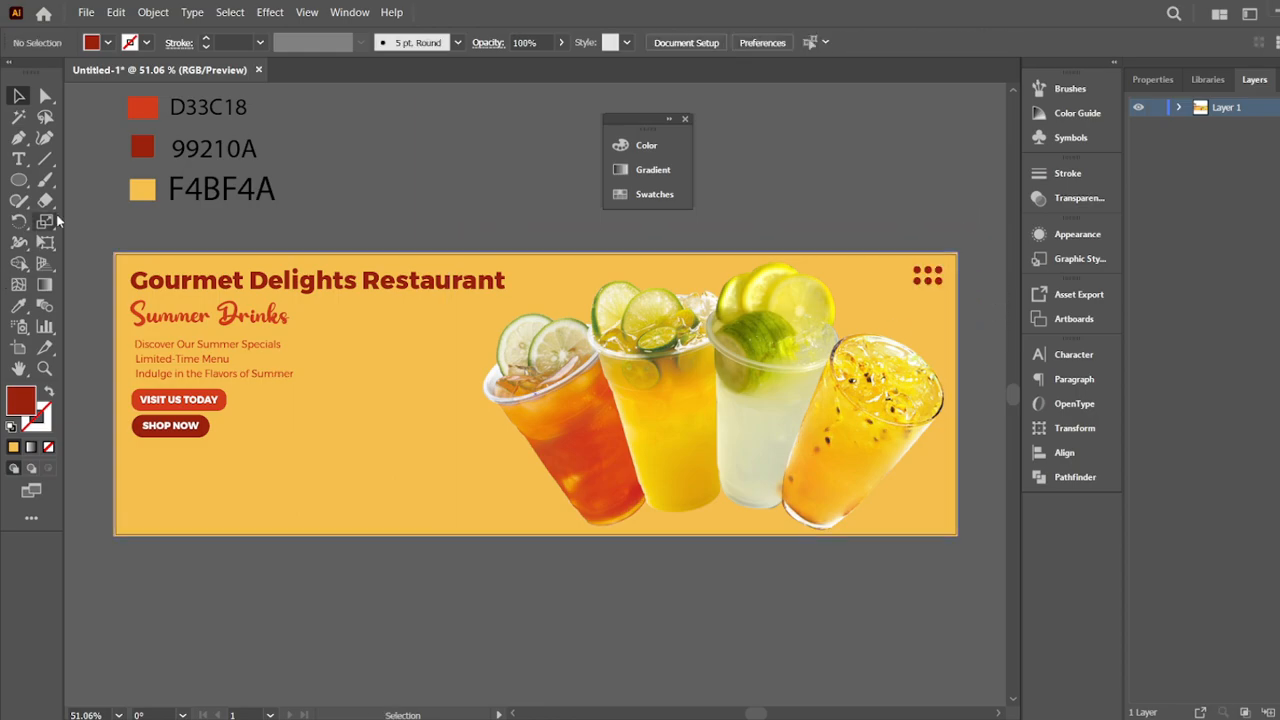
{"action": "left_click", "coordinate": [20, 159]}
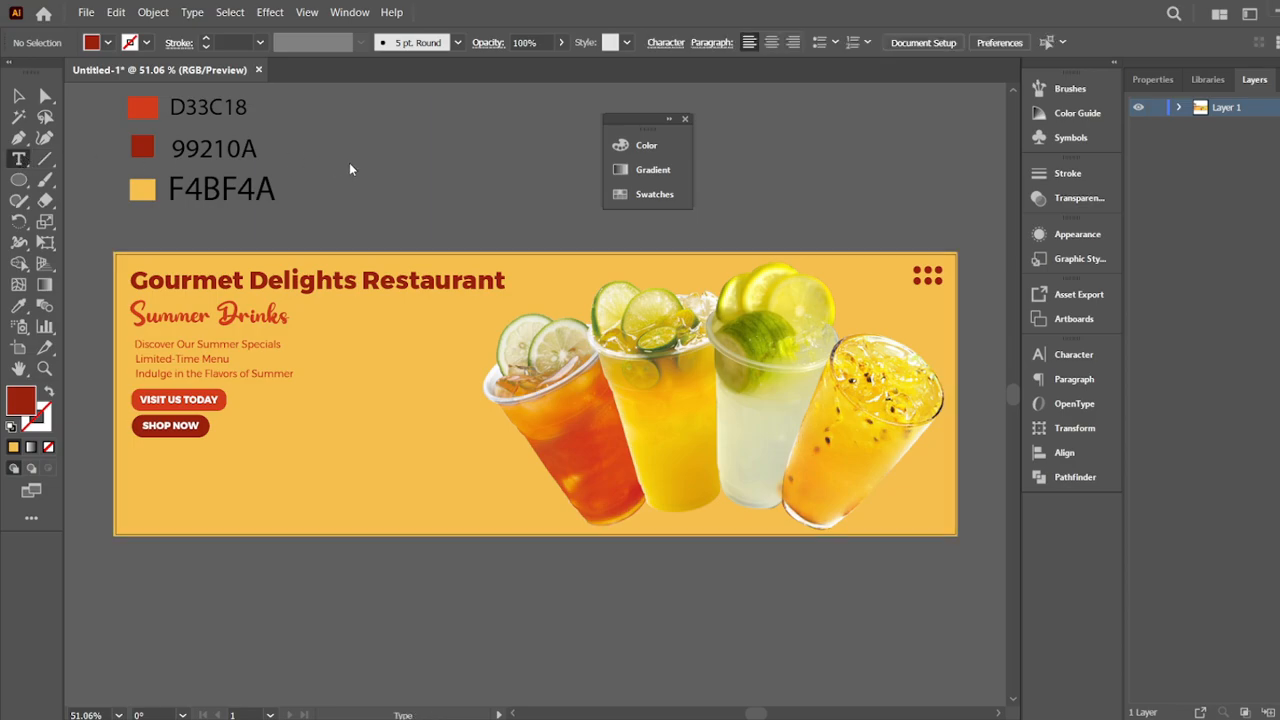
{"action": "left_click", "coordinate": [392, 171]}
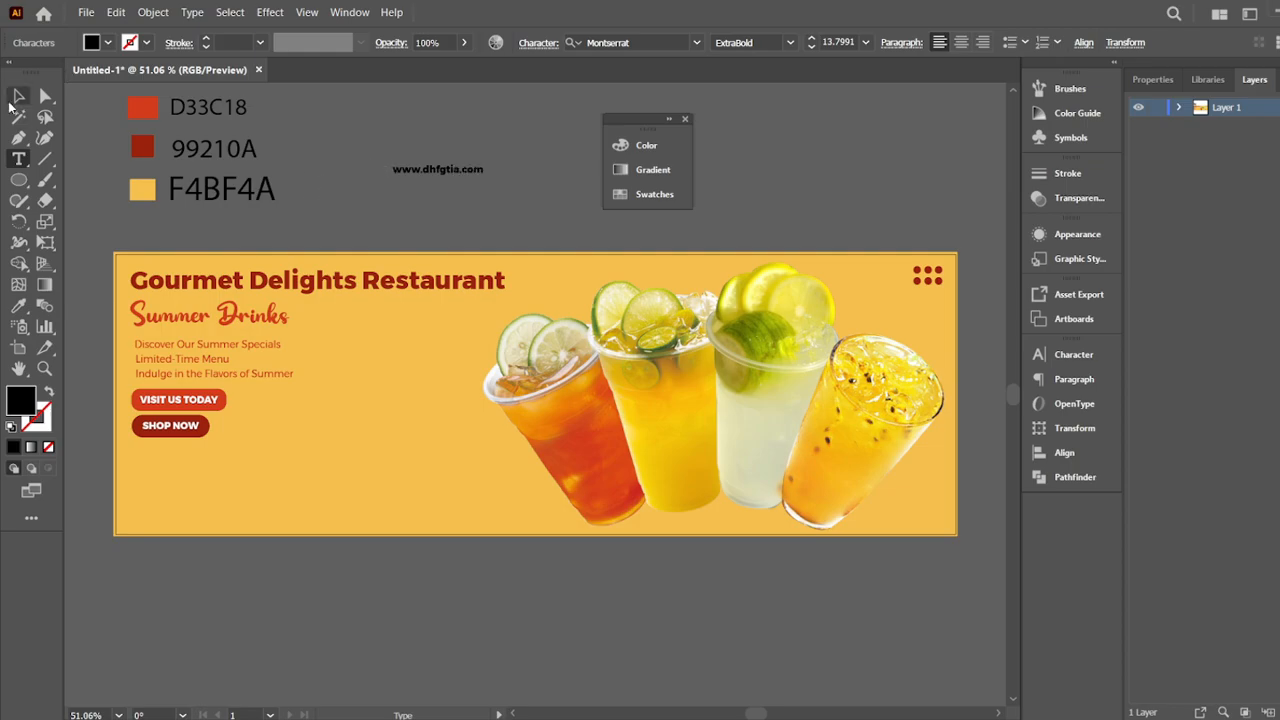
{"action": "left_click", "coordinate": [17, 97]}
{"action": "left_click", "coordinate": [18, 306]}
{"action": "left_click", "coordinate": [177, 330]}
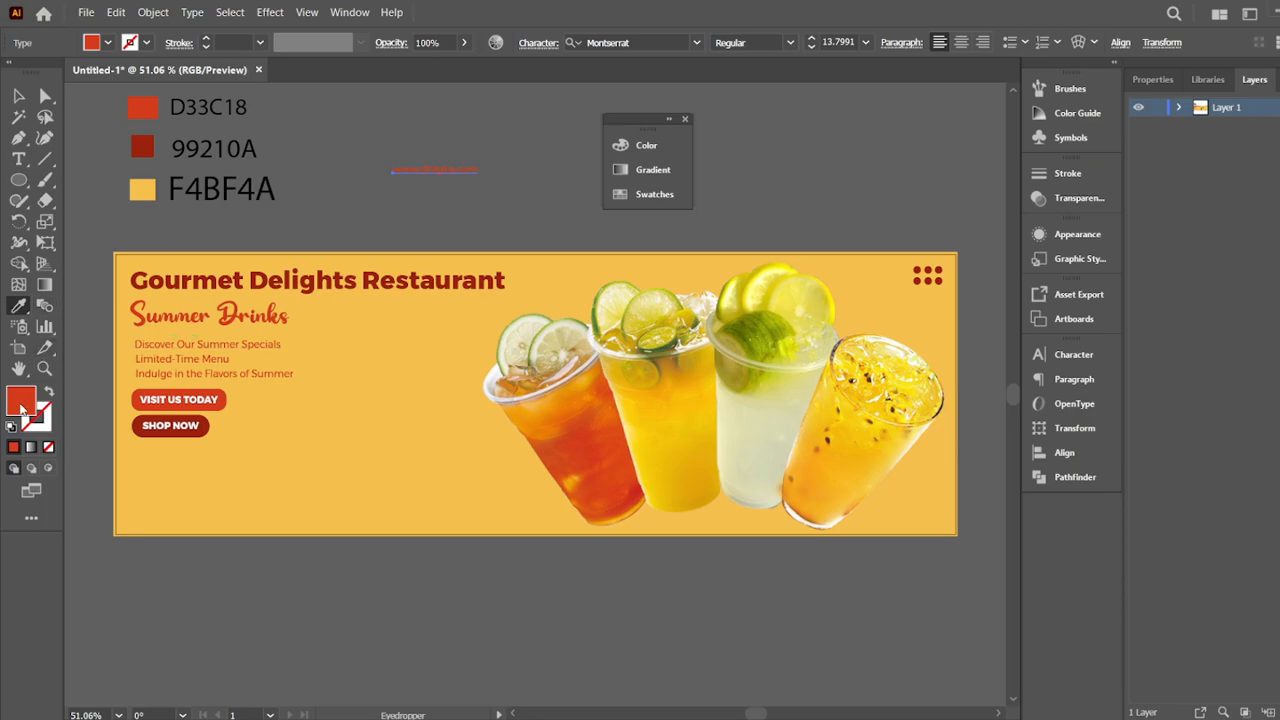
{"action": "double_click", "coordinate": [22, 408]}
{"action": "type", "text": "ffffff"}
{"action": "left_click", "coordinate": [1111, 243]}
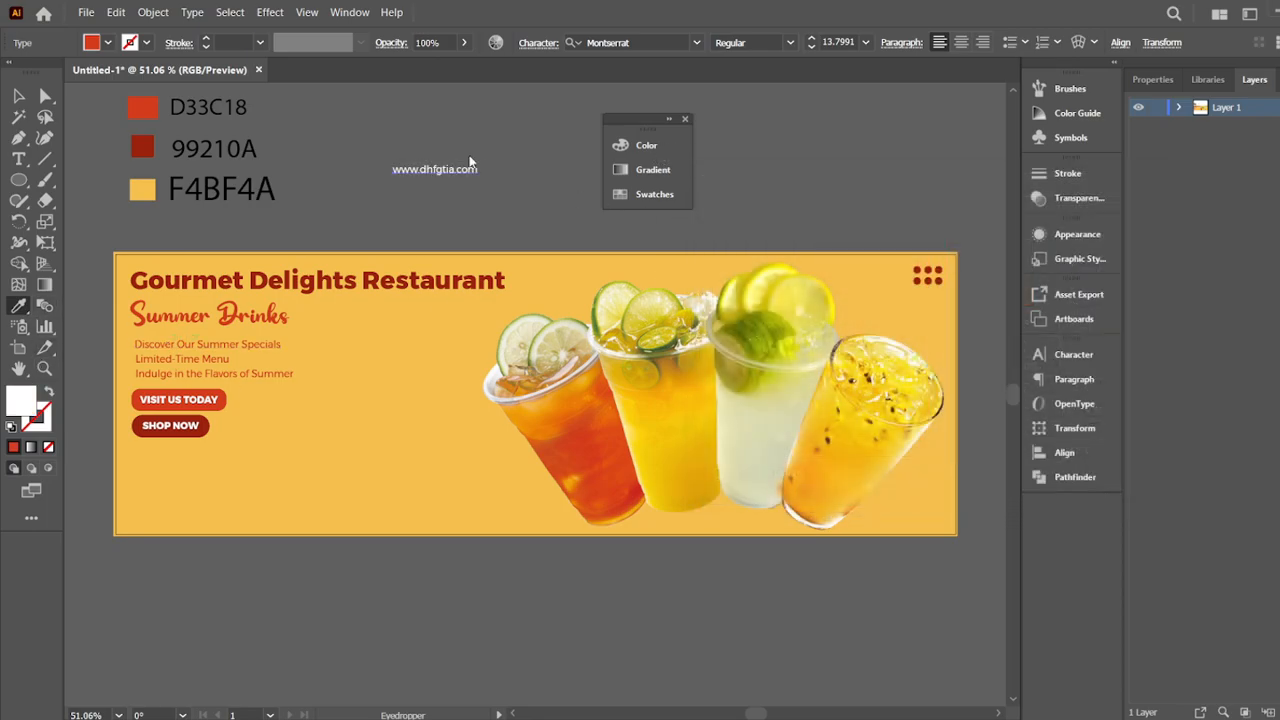
- Move the web address to the banner's lower-right corner and recolour it with the 99210A dark red swatch
{"action": "key", "text": "v"}
{"action": "left_click_drag", "start_coordinate": [464, 169], "coordinate": [943, 524]}
{"action": "left_click", "coordinate": [18, 306]}
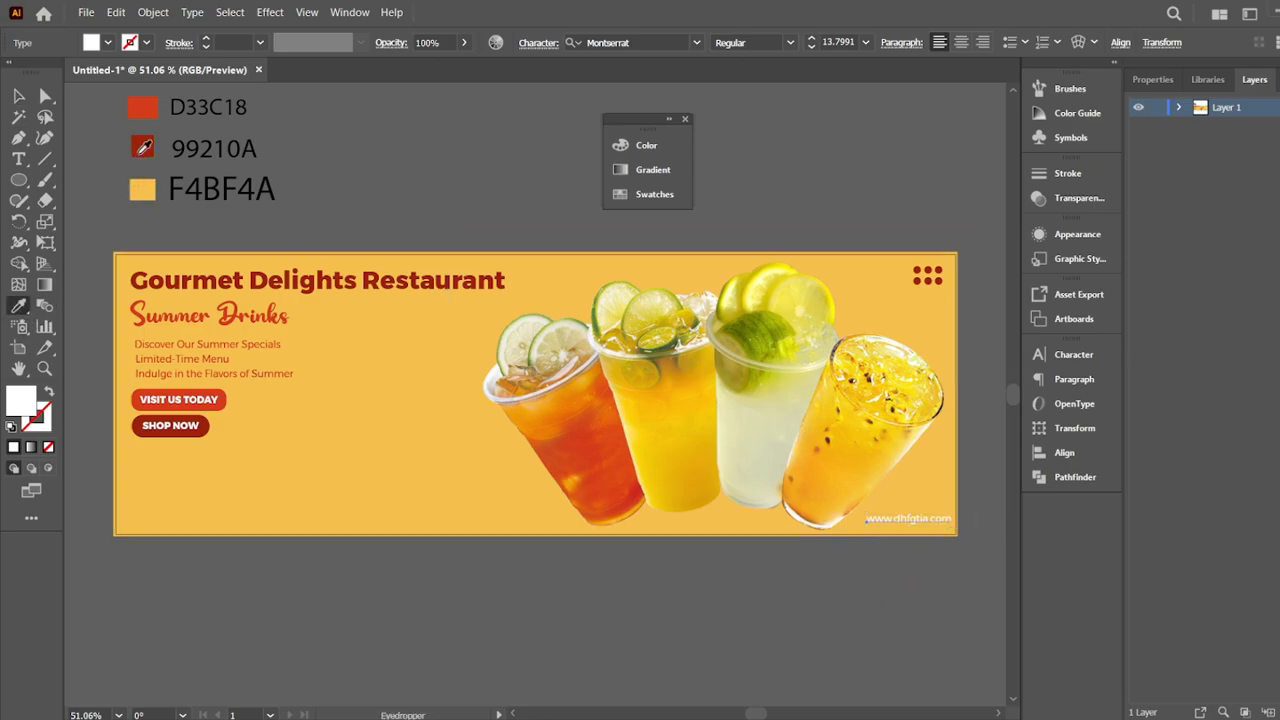
{"action": "left_click", "coordinate": [142, 147]}
{"action": "key", "text": "v"}
{"action": "left_click", "coordinate": [292, 96]}
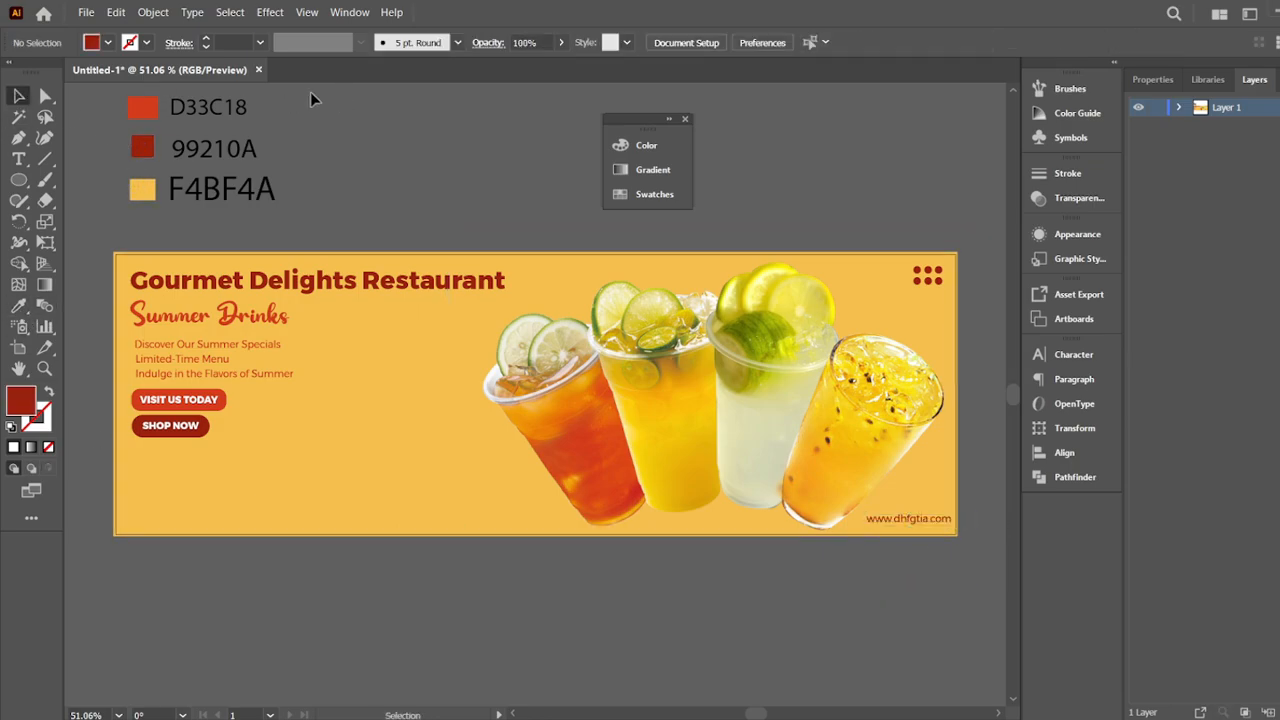
{"action": "left_click", "coordinate": [18, 158]}
{"action": "left_click", "coordinate": [306, 180]}
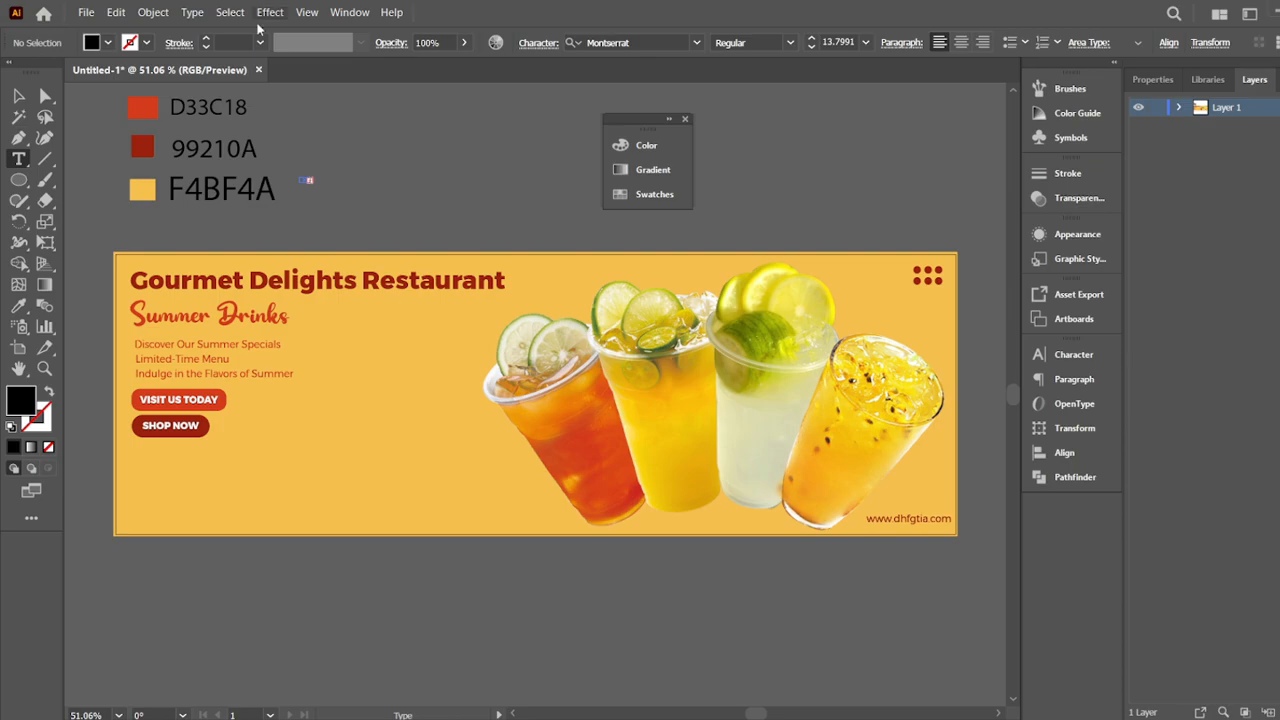
{"action": "key", "text": "Escape"}
{"action": "left_click", "coordinate": [18, 158]}
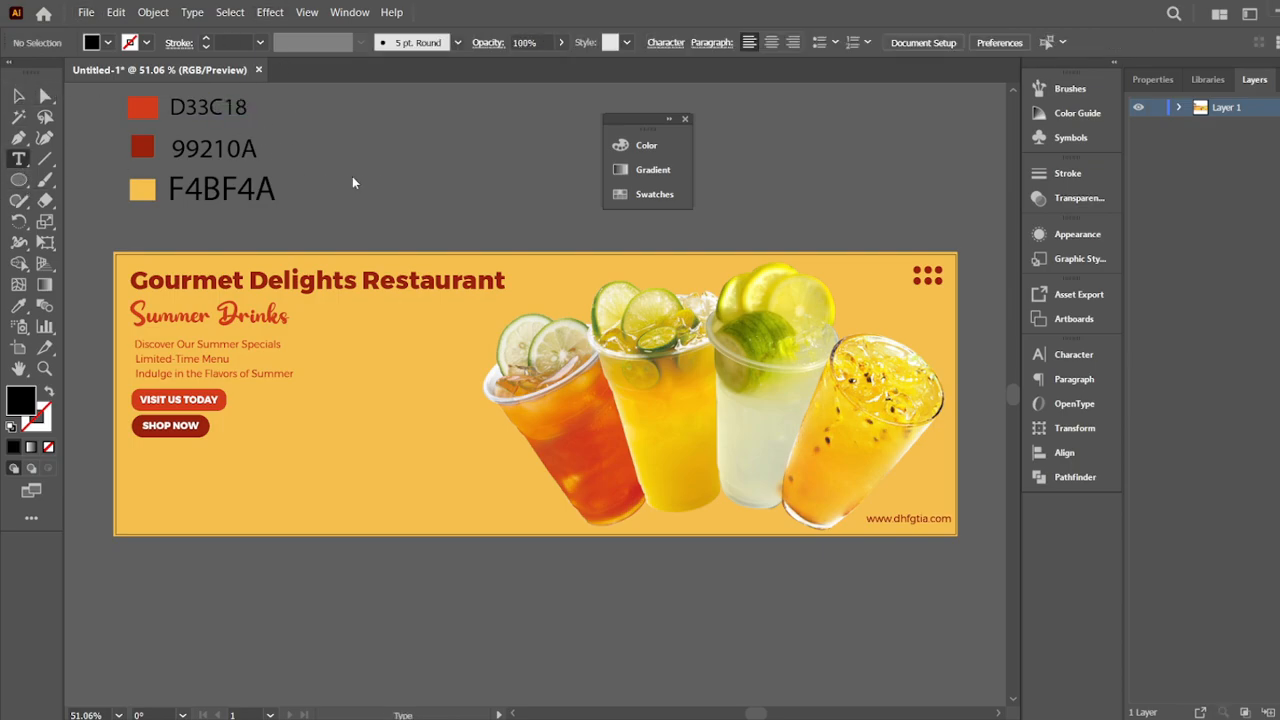
{"action": "left_click", "coordinate": [380, 177]}
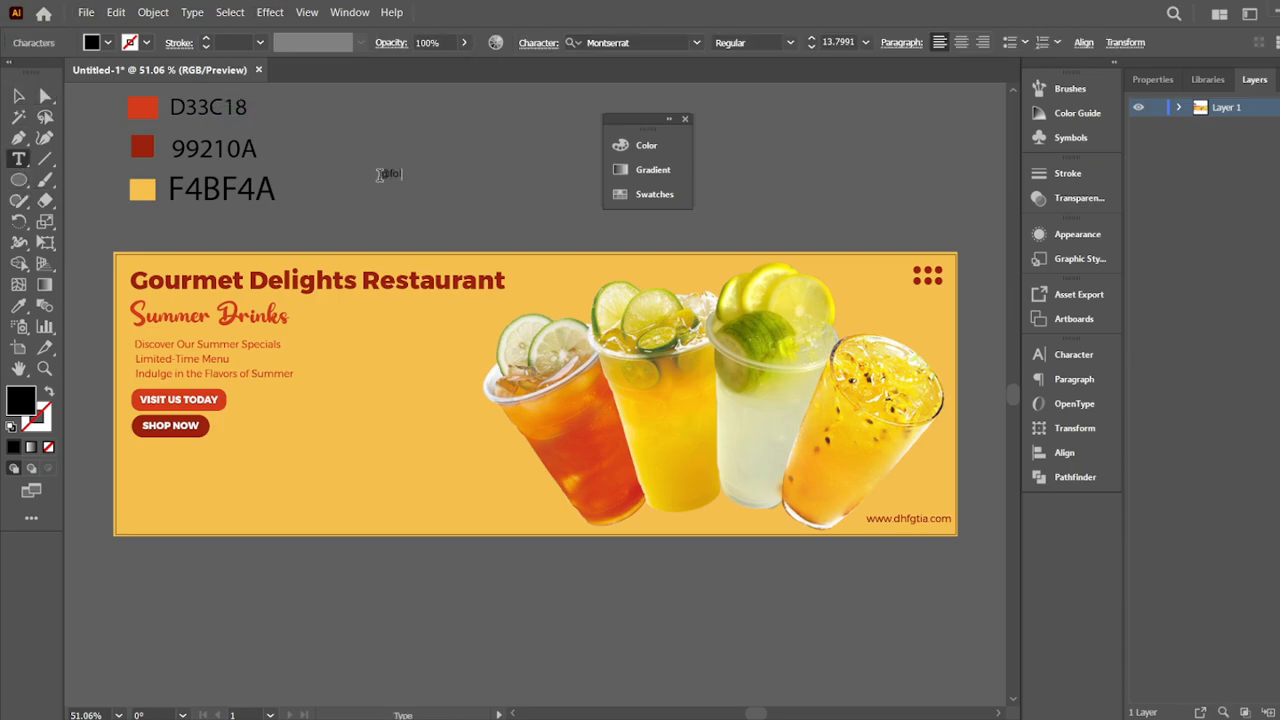
{"action": "key", "text": "Escape"}
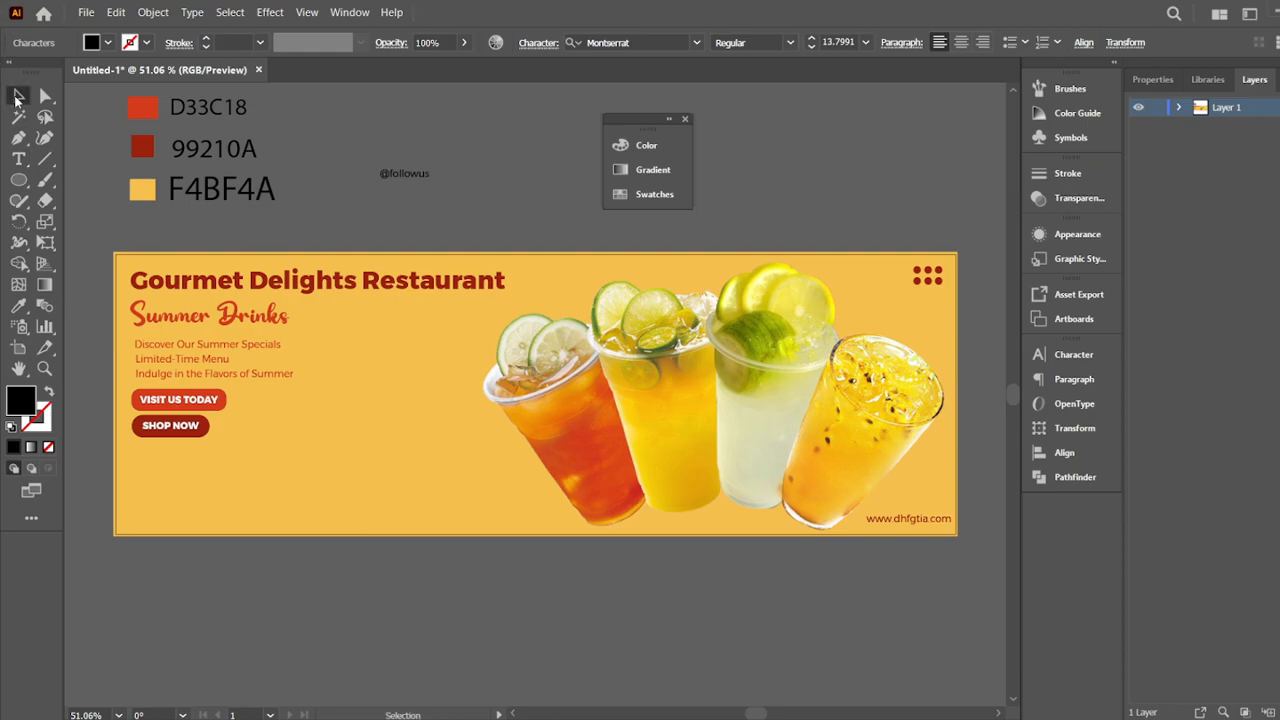
{"action": "left_click_drag", "start_coordinate": [420, 171], "coordinate": [190, 512]}
{"action": "key", "text": "i"}
{"action": "left_click", "coordinate": [185, 426]}
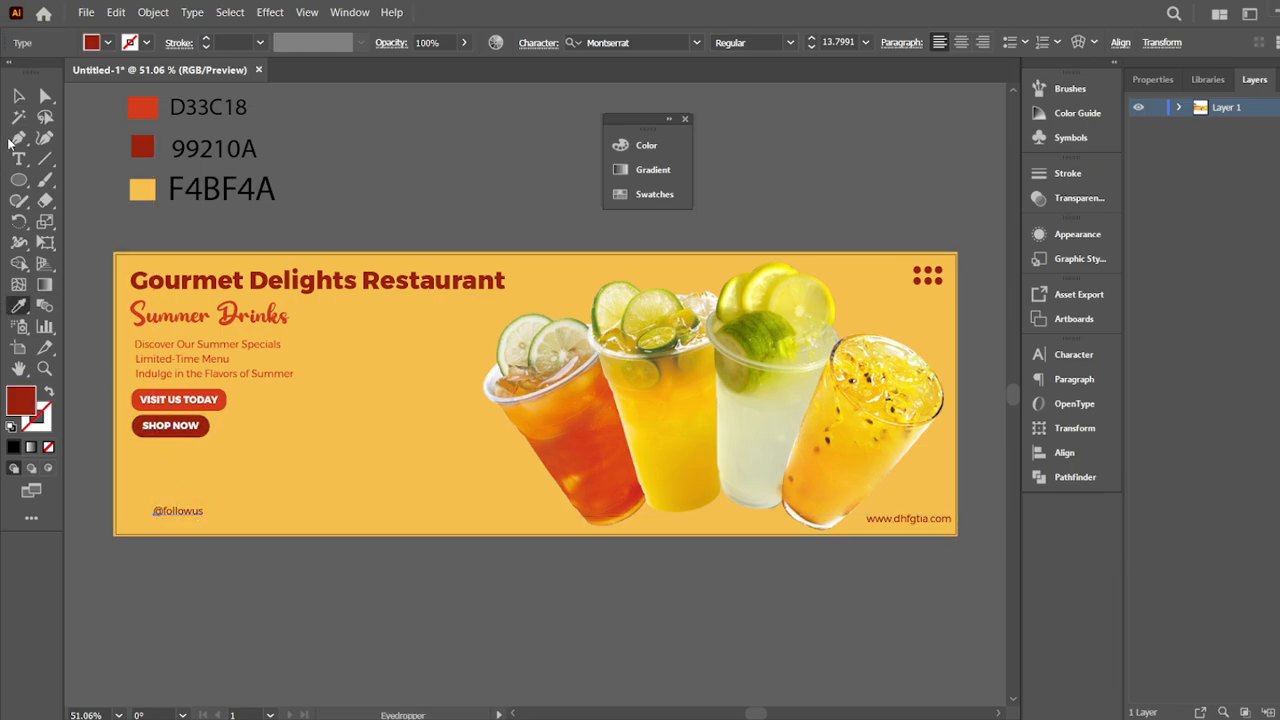
{"action": "left_click", "coordinate": [18, 95]}
{"action": "left_click", "coordinate": [301, 156]}
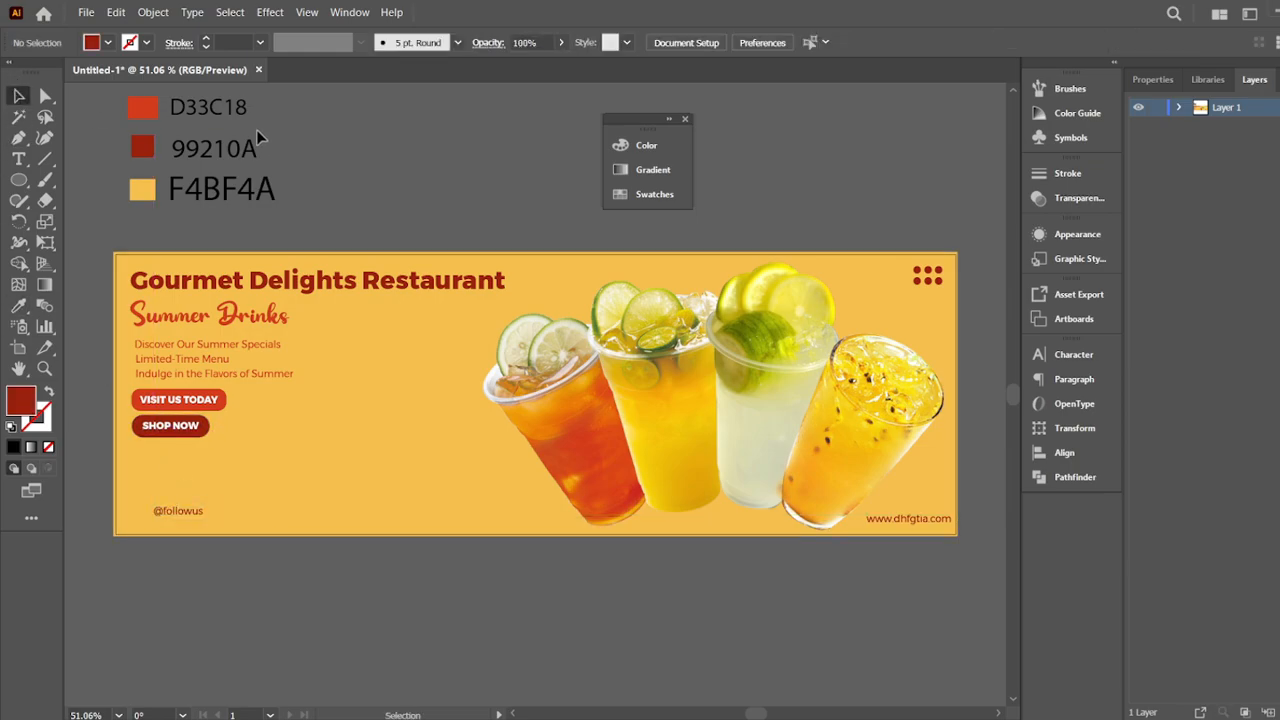
{"action": "left_click_drag", "start_coordinate": [200, 511], "coordinate": [204, 511]}
{"action": "left_click", "coordinate": [375, 115]}
- Place the Twitter, Facebook and Instagram icon images into the document
{"action": "left_click", "coordinate": [86, 12]}
{"action": "left_click", "coordinate": [128, 287]}
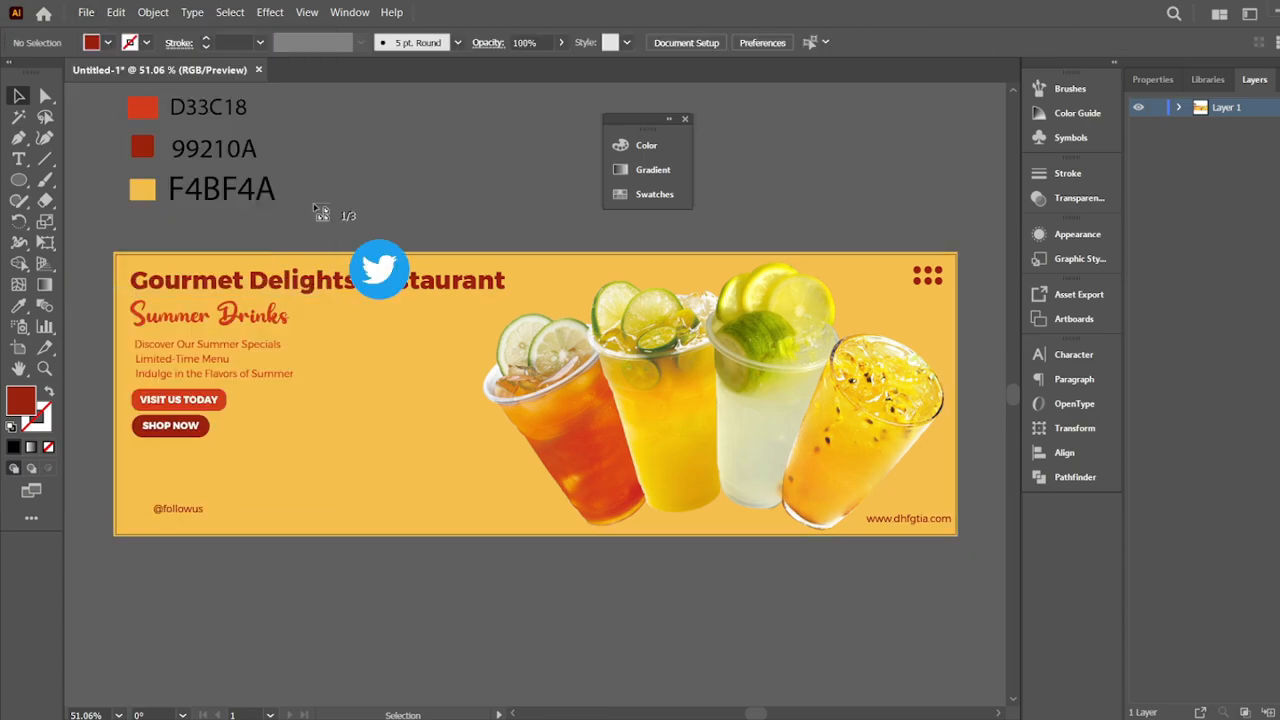
{"action": "left_click_drag", "start_coordinate": [643, 700], "coordinate": [293, 381]}
{"action": "left_click", "coordinate": [318, 288]}
{"action": "left_click", "coordinate": [329, 252]}
{"action": "left_click", "coordinate": [304, 42]}
{"action": "left_click_drag", "start_coordinate": [330, 252], "coordinate": [150, 521]}
{"action": "left_click", "coordinate": [353, 366]}
{"action": "left_click", "coordinate": [304, 42]}
{"action": "left_click_drag", "start_coordinate": [305, 275], "coordinate": [176, 524]}
{"action": "left_click", "coordinate": [362, 455]}
{"action": "left_click_drag", "start_coordinate": [287, 372], "coordinate": [197, 525]}
- Shrink the Facebook icon to match the Twitter icon and reposition the Facebook and Instagram icons into an evenly spaced row
{"action": "key", "text": "z"}
{"action": "left_click_drag", "start_coordinate": [141, 524], "coordinate": [277, 537]}
{"action": "key", "text": "v"}
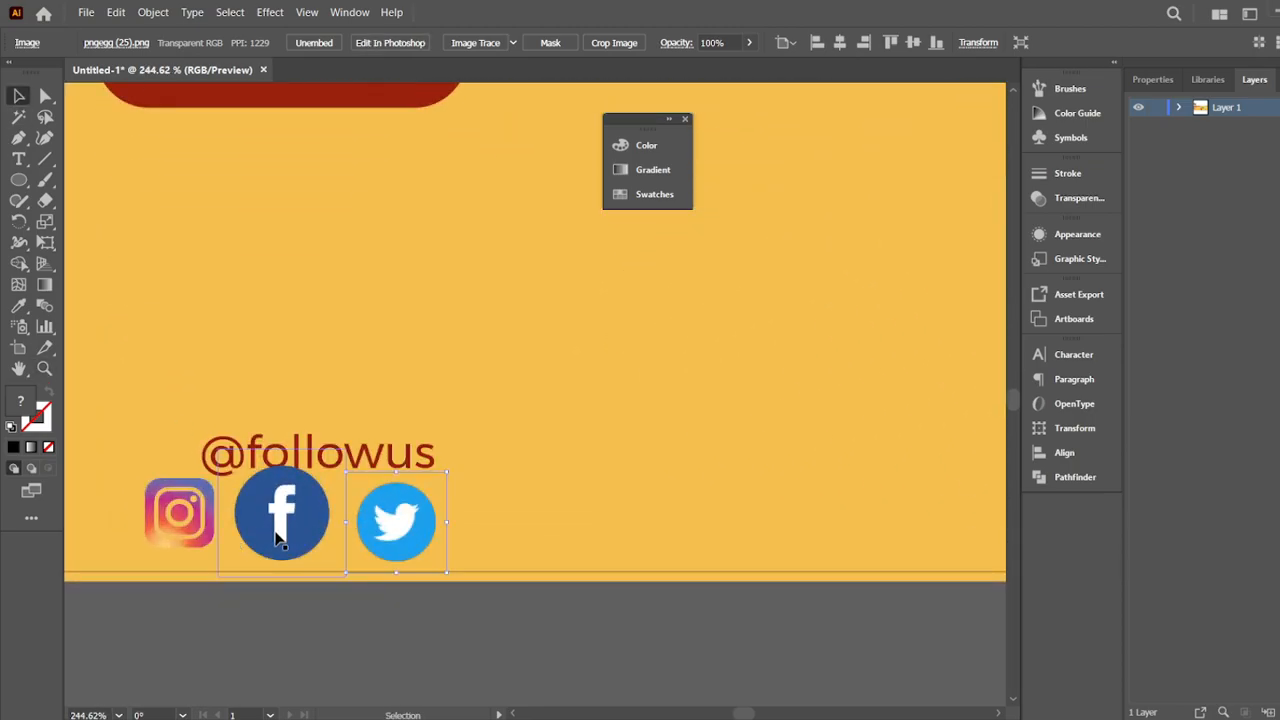
{"action": "left_click", "coordinate": [277, 537]}
{"action": "left_click_drag", "start_coordinate": [346, 574], "coordinate": [336, 566]}
{"action": "left_click_drag", "start_coordinate": [304, 517], "coordinate": [322, 527]}
{"action": "left_click", "coordinate": [414, 674]}
{"action": "left_click_drag", "start_coordinate": [196, 528], "coordinate": [223, 535]}
{"action": "left_click", "coordinate": [398, 532], "text": "shift"}
{"action": "left_click", "coordinate": [303, 522], "text": "shift"}
{"action": "left_click", "coordinate": [300, 457], "text": "shift"}
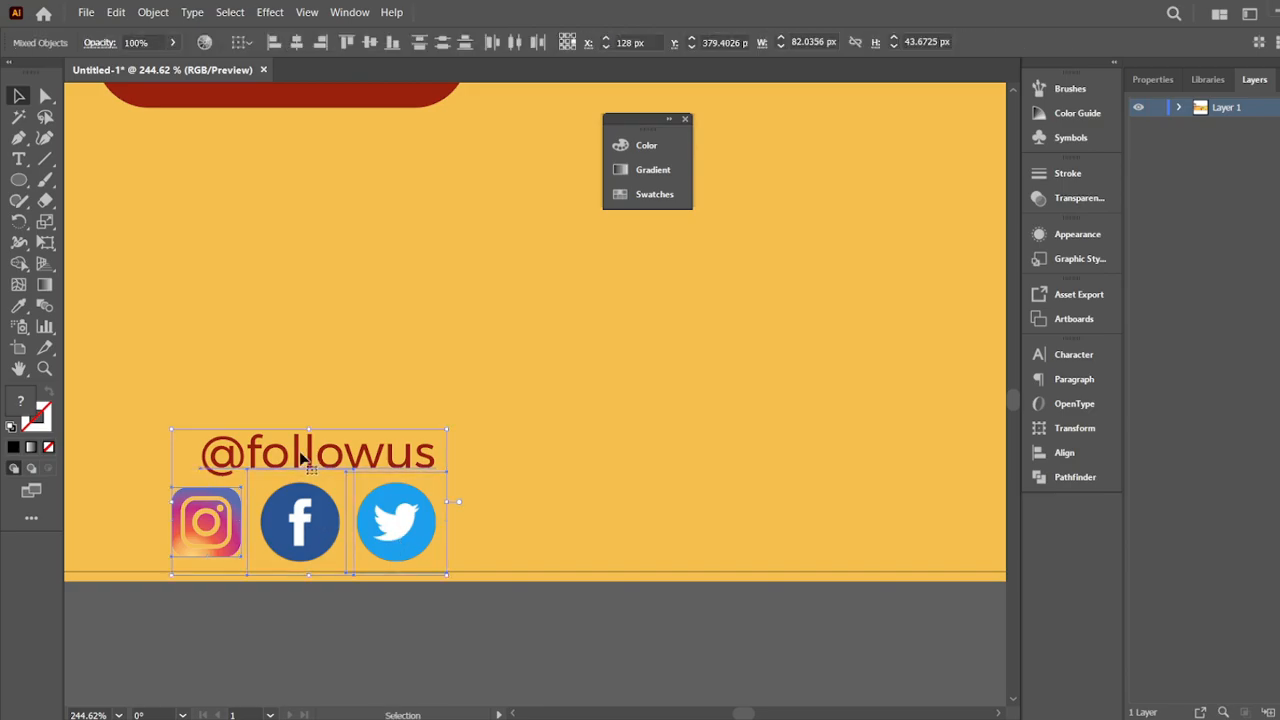
{"action": "left_click", "coordinate": [297, 44]}
{"action": "key", "text": "ctrl+z"}
{"action": "left_click", "coordinate": [367, 45]}
{"action": "key", "text": "ctrl+z"}
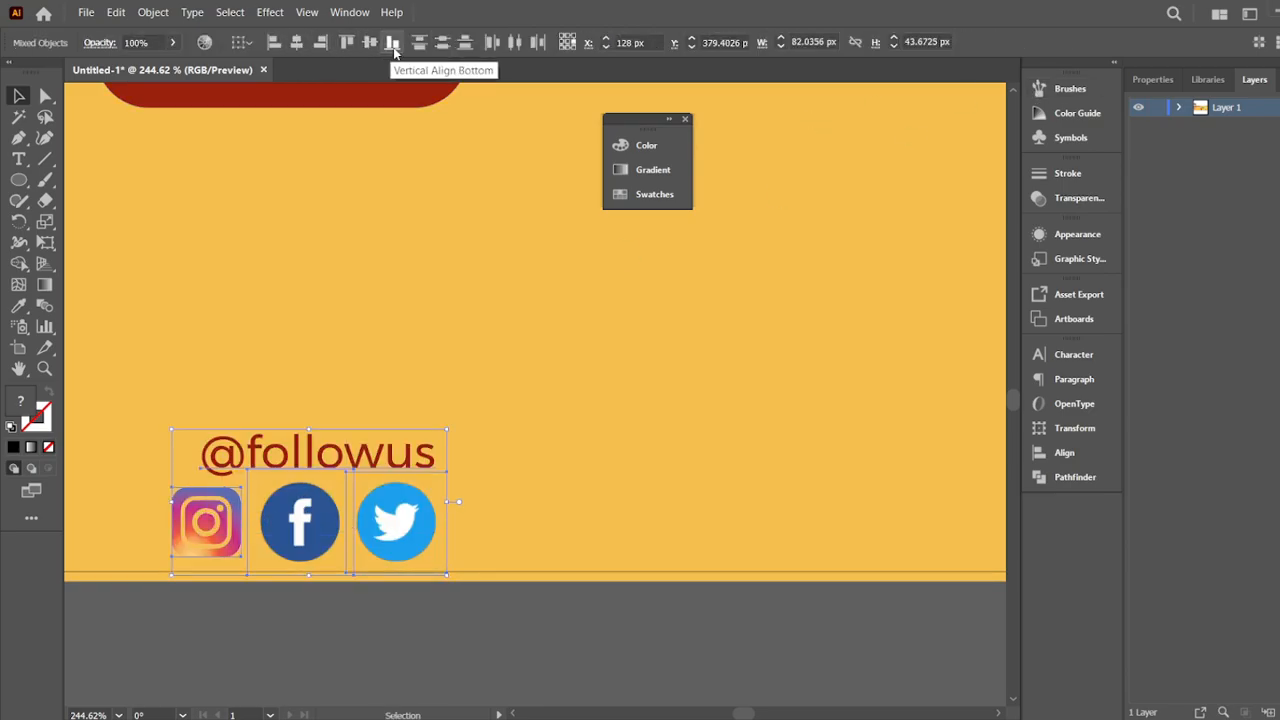
{"action": "left_click", "coordinate": [442, 48]}
{"action": "key", "text": "ctrl+z"}
{"action": "left_click", "coordinate": [464, 44]}
{"action": "key", "text": "ctrl+z"}
{"action": "left_click", "coordinate": [486, 95]}
{"action": "left_click_drag", "start_coordinate": [340, 458], "coordinate": [327, 458]}
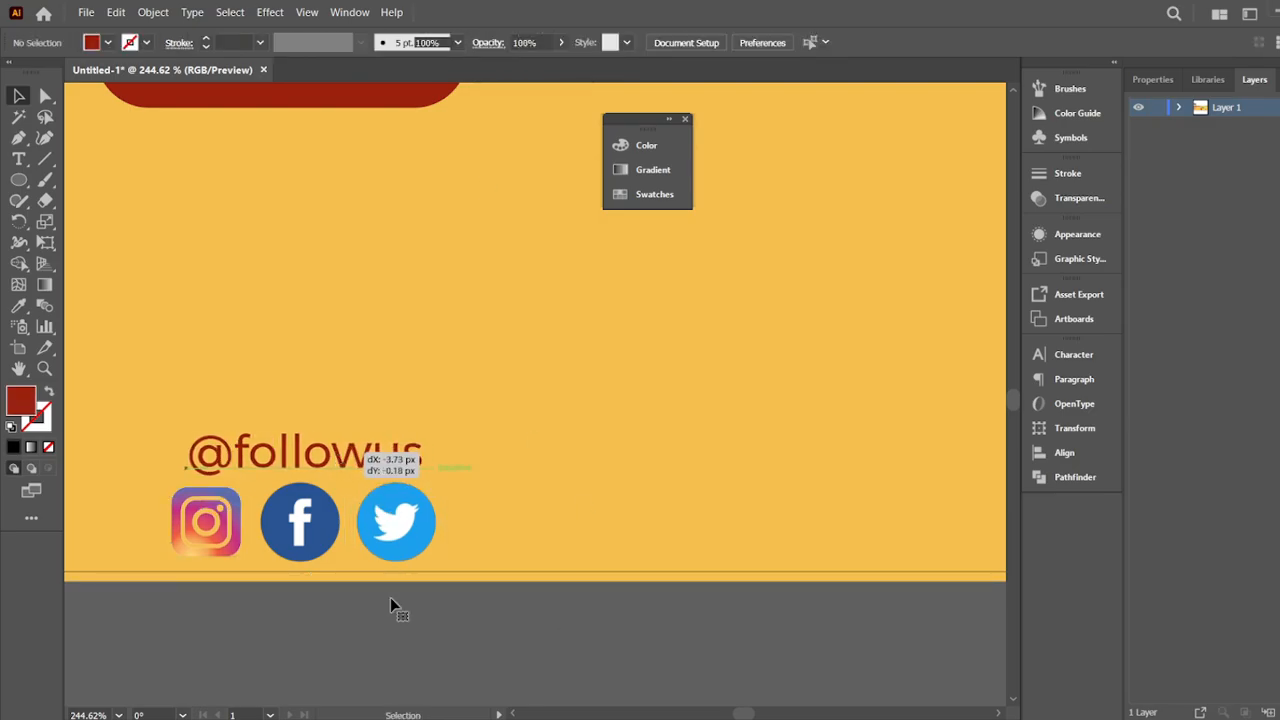
{"action": "left_click", "coordinate": [537, 408]}
- Place the orange slice image pngegg (32).png into the document
{"action": "key", "text": "z"}
{"action": "left_click", "coordinate": [537, 405], "text": "alt"}
{"action": "left_click_drag", "start_coordinate": [652, 354], "coordinate": [429, 407]}
{"action": "key", "text": "v"}
{"action": "left_click", "coordinate": [404, 166]}
{"action": "left_click", "coordinate": [86, 12]}
{"action": "left_click", "coordinate": [123, 286]}
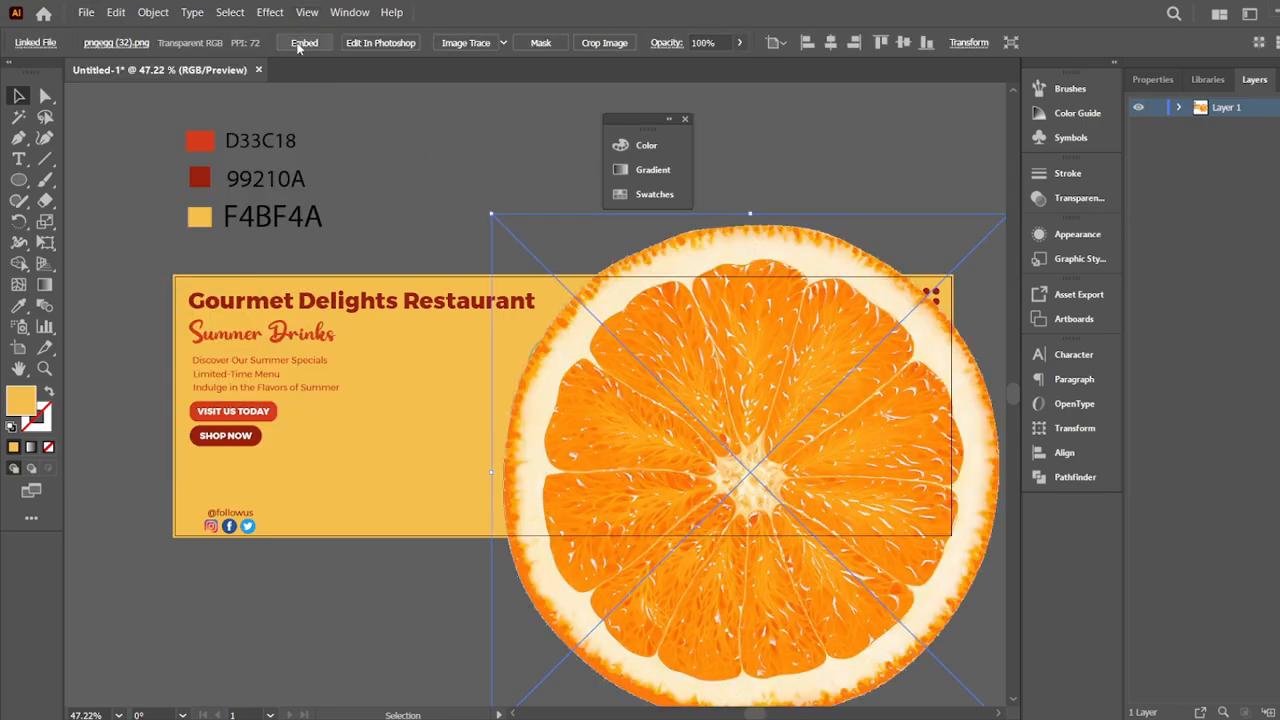
- Embed the orange slice and scale it down to overlap the banner's bottom edge, between the social icons and the drinks
{"action": "left_click", "coordinate": [302, 43]}
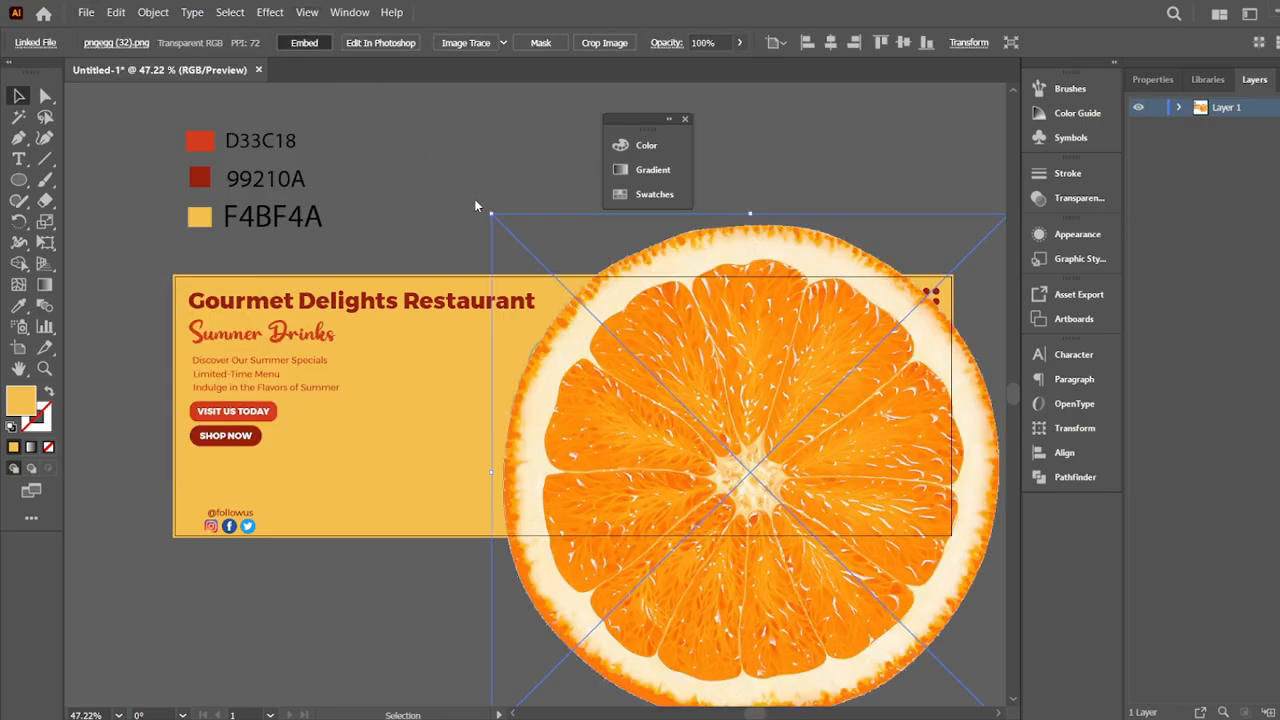
{"action": "left_click_drag", "start_coordinate": [491, 213], "coordinate": [686, 408]}
{"action": "left_click_drag", "start_coordinate": [725, 492], "coordinate": [422, 562]}
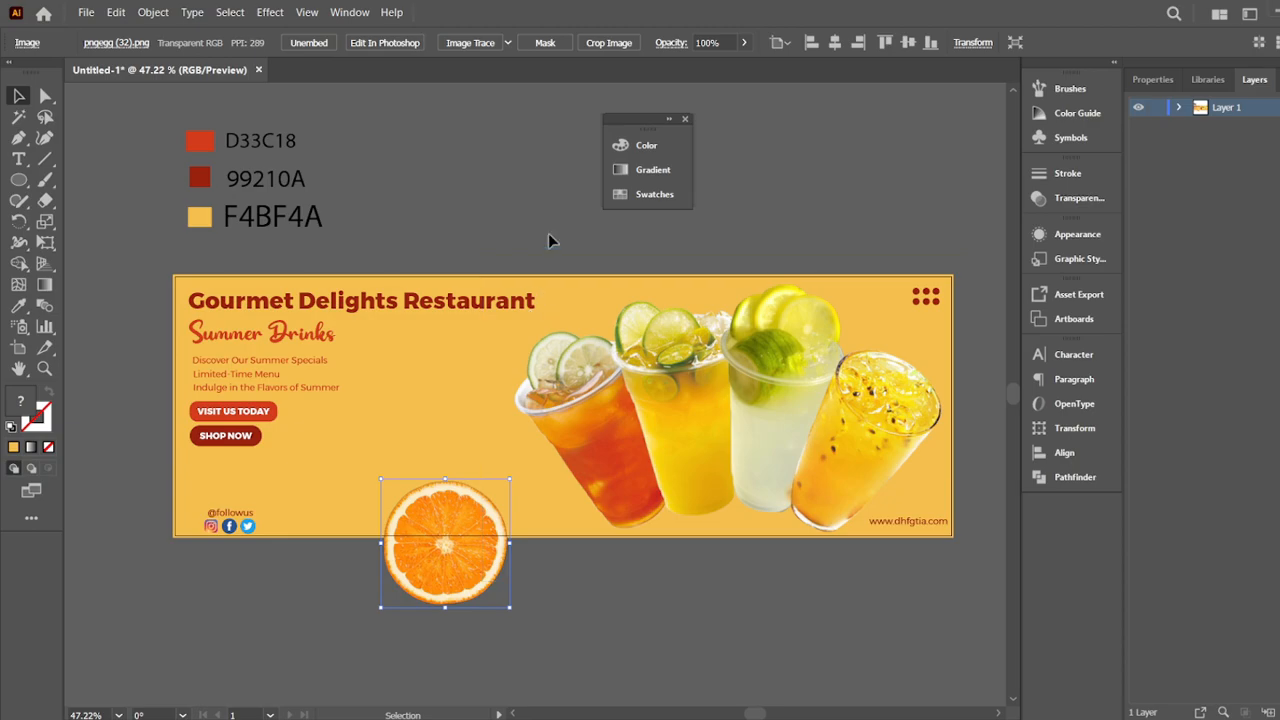
- Paste a copy of the orange slice, rotate it and position it over the banner's top edge above the drinks
{"action": "key", "text": "ctrl+v"}
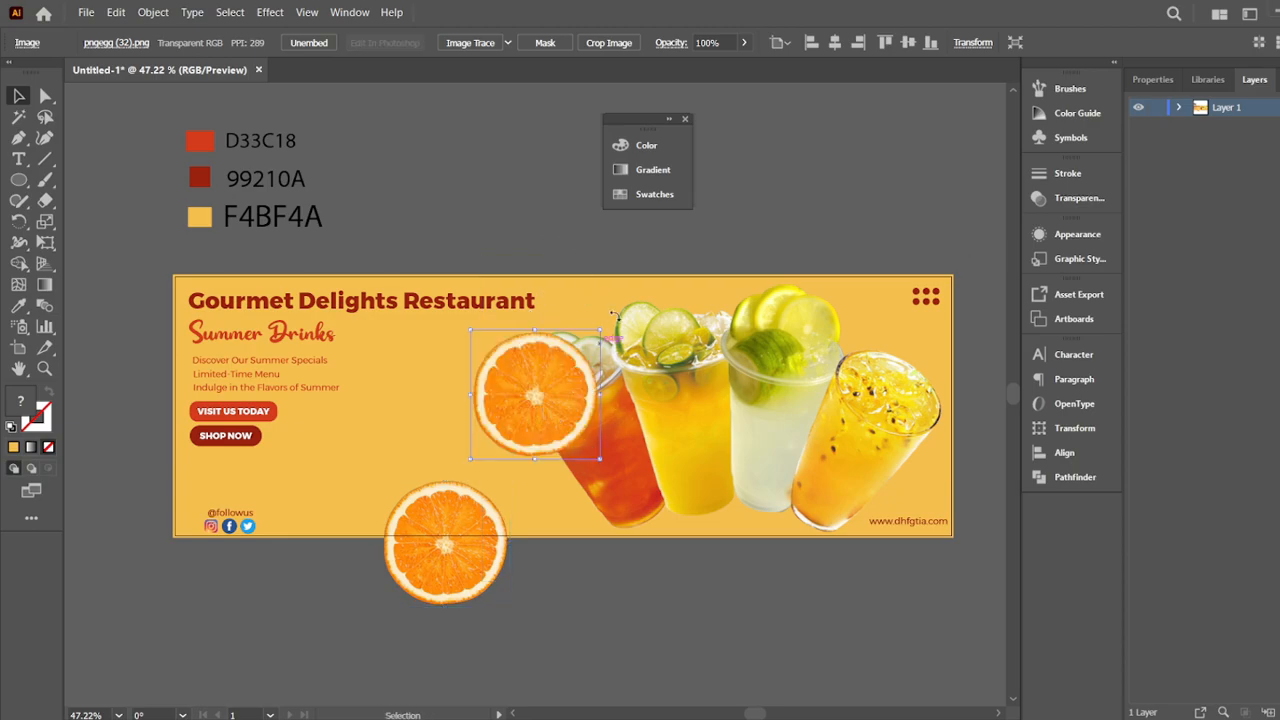
{"action": "left_click_drag", "start_coordinate": [601, 320], "coordinate": [562, 286]}
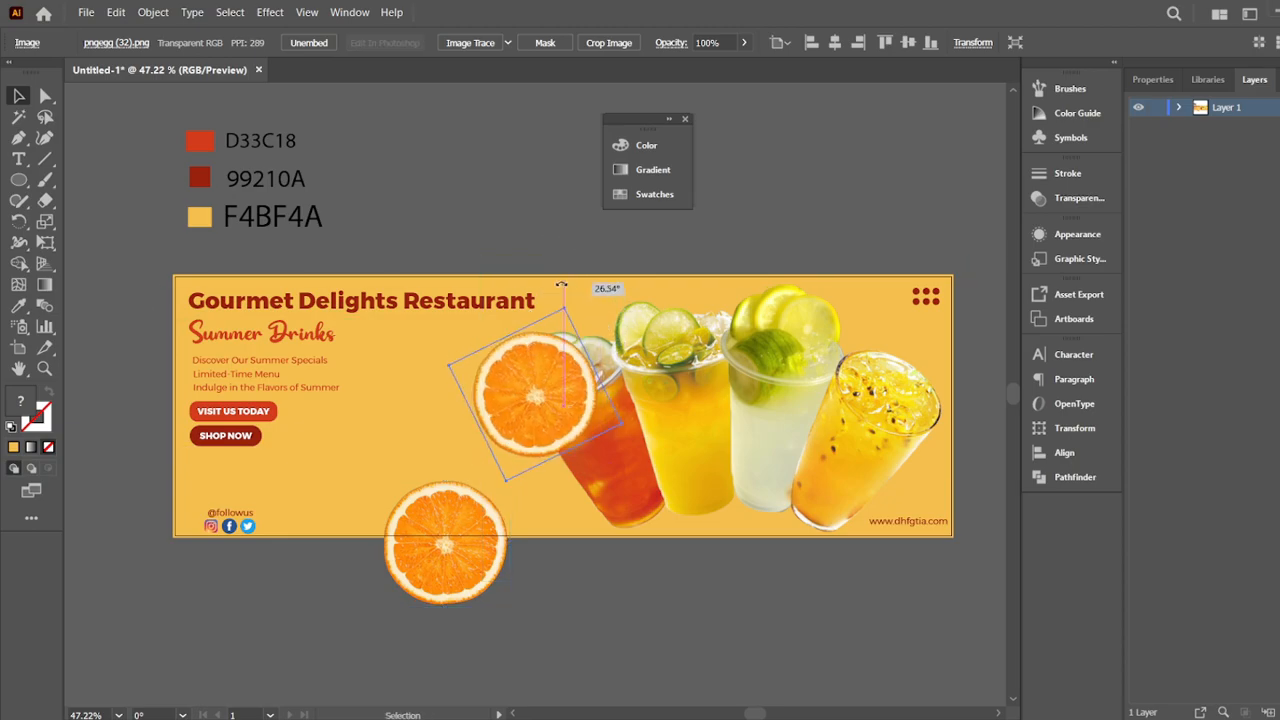
{"action": "left_click_drag", "start_coordinate": [524, 418], "coordinate": [590, 280]}
{"action": "left_click_drag", "start_coordinate": [511, 236], "coordinate": [562, 338]}
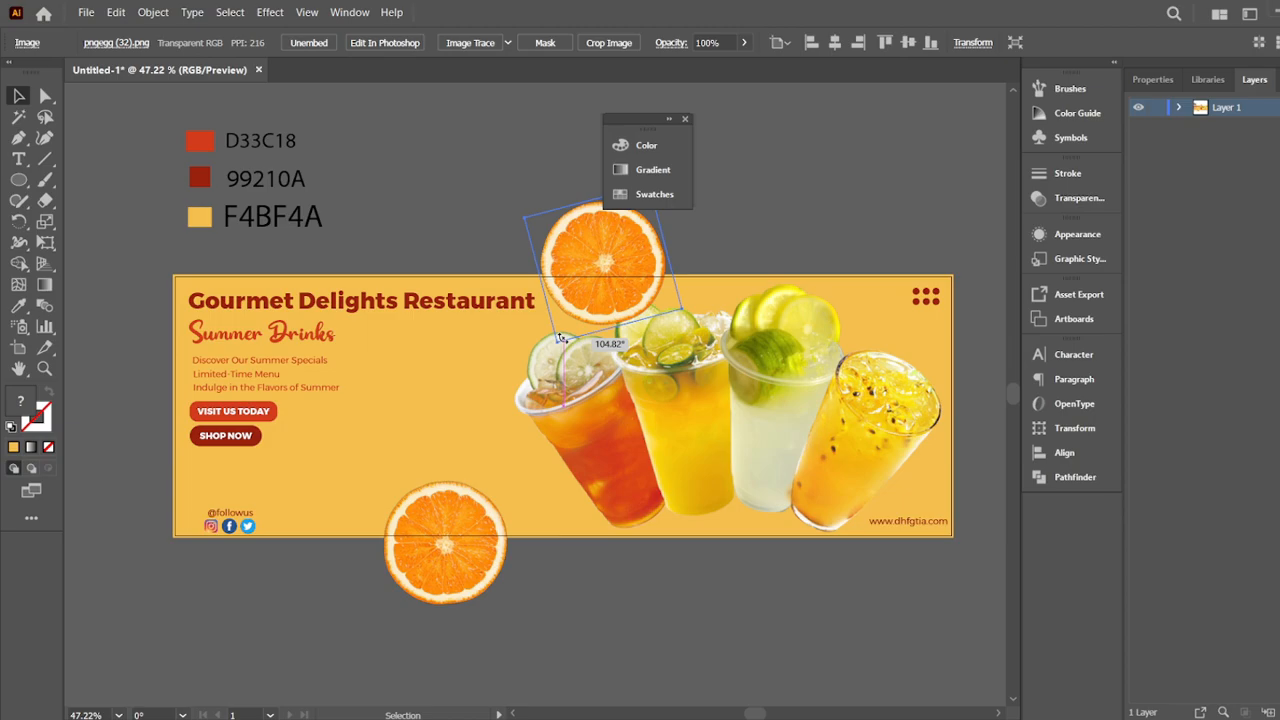
- Add two more copies of the rotated orange slice, one over the banner's right edge and one over its left edge
{"action": "left_click_drag", "start_coordinate": [678, 265], "coordinate": [989, 462]}
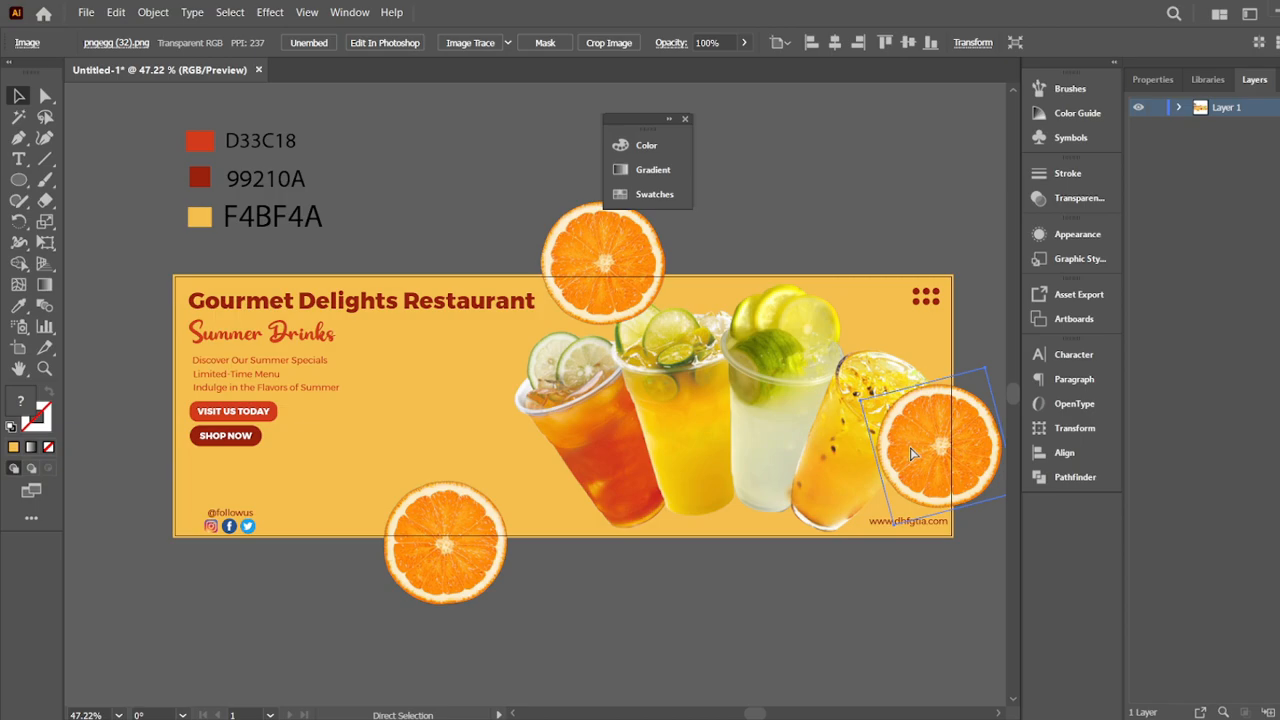
{"action": "key", "text": "ctrl+c"}
{"action": "key", "text": "ctrl+v"}
{"action": "left_click_drag", "start_coordinate": [479, 379], "coordinate": [148, 366]}
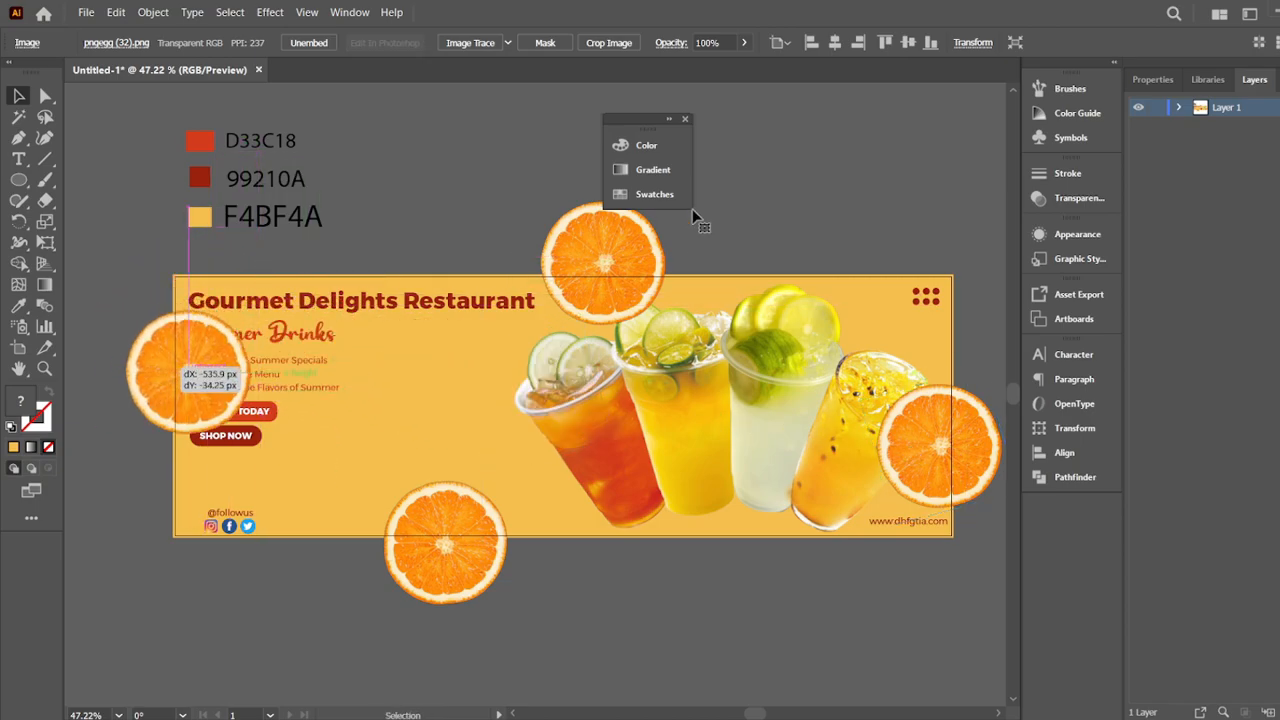
- Reorder the left orange slice to sit behind the text and drinks image but above the background, and move it further down the left edge
{"action": "left_click", "coordinate": [1178, 108]}
{"action": "left_click_drag", "start_coordinate": [1246, 127], "coordinate": [1253, 618]}
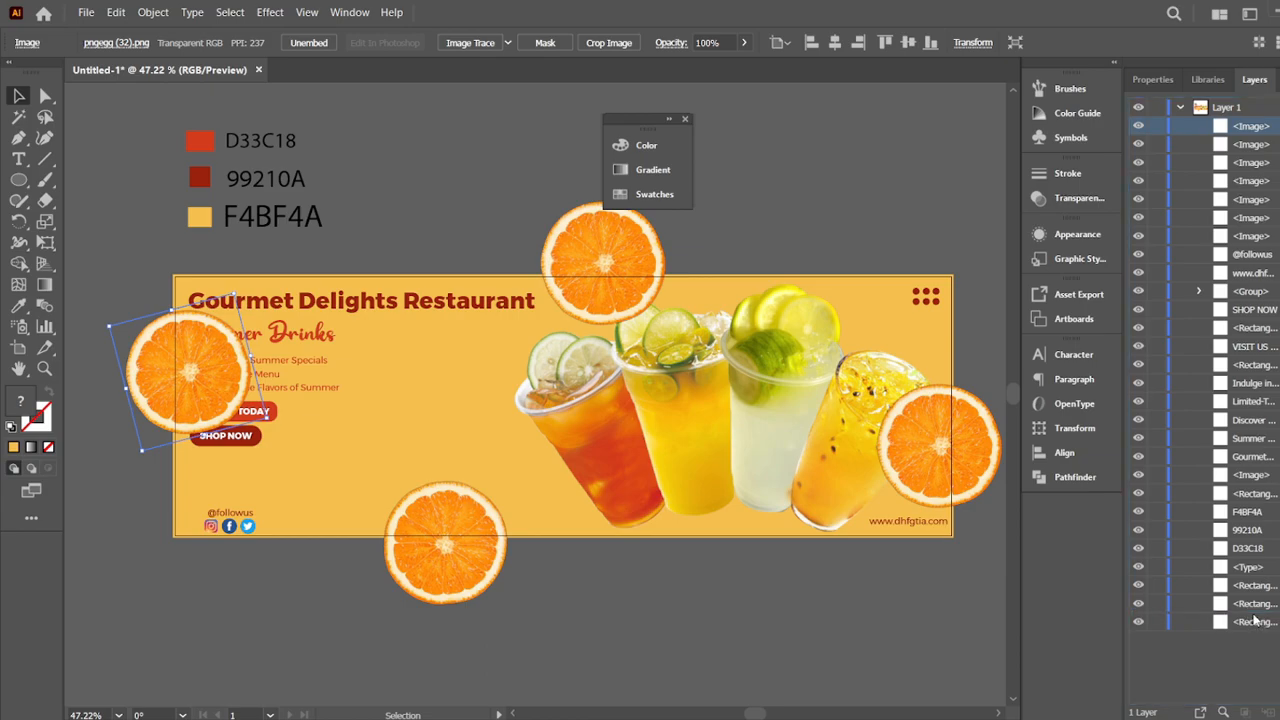
{"action": "left_click", "coordinate": [1262, 603]}
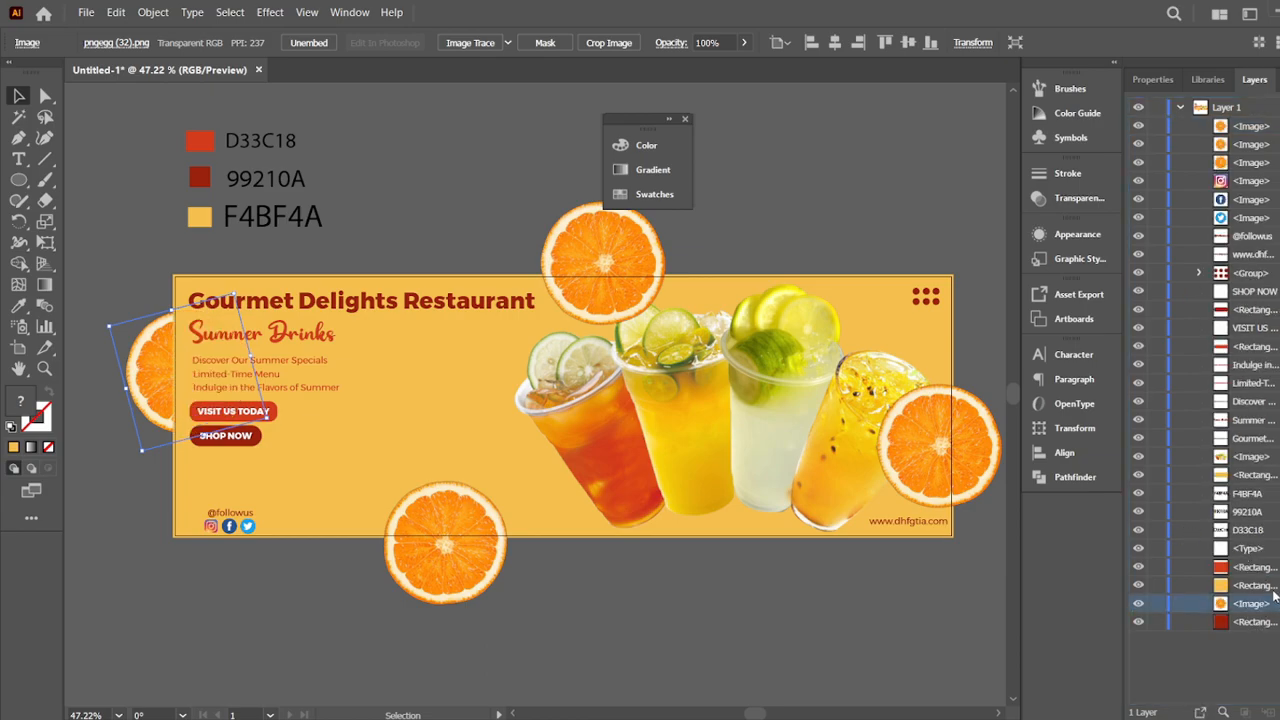
{"action": "left_click_drag", "start_coordinate": [1271, 577], "coordinate": [1268, 468]}
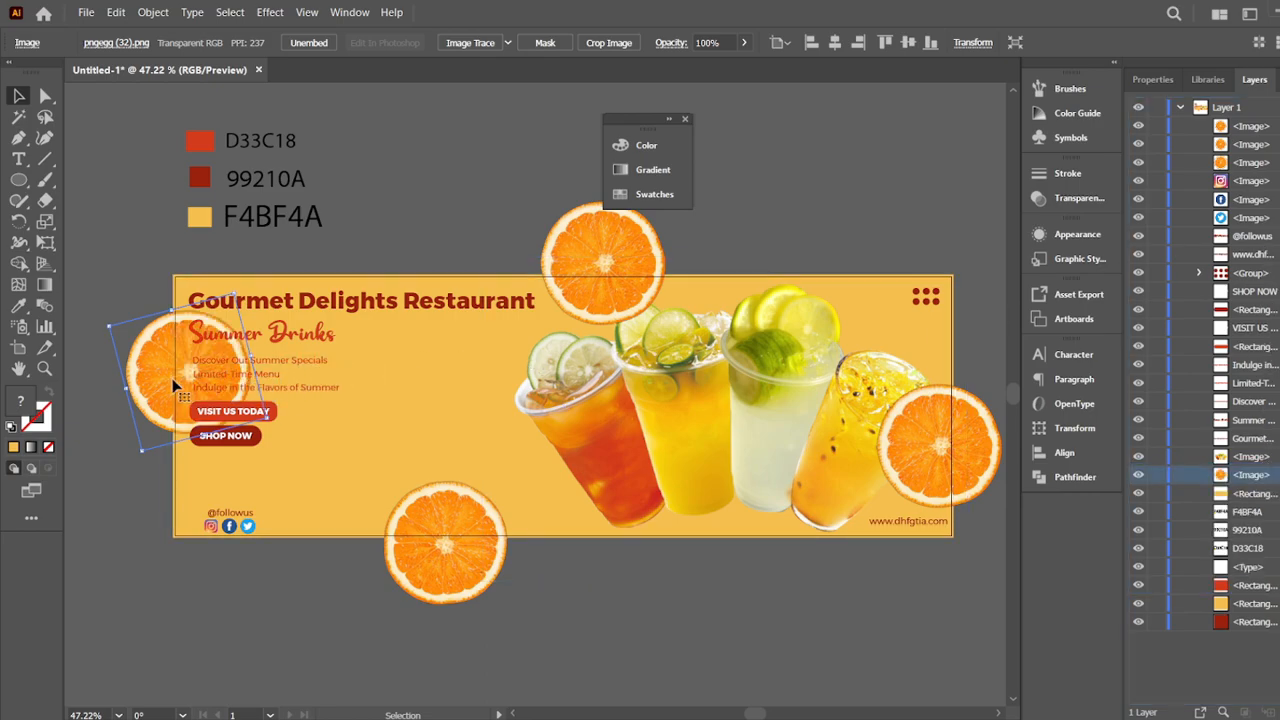
{"action": "left_click_drag", "start_coordinate": [167, 384], "coordinate": [134, 477]}
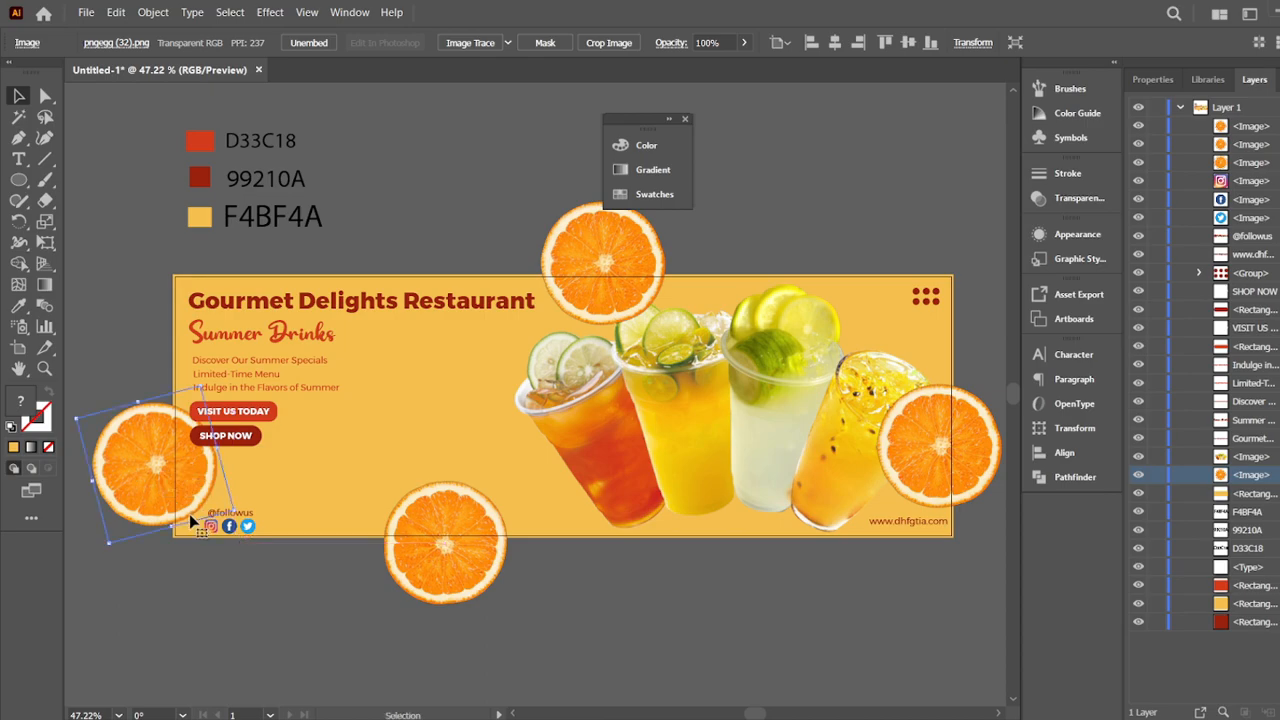
- Scale down the left orange slice, shift it slightly up, and reorder the remaining slices behind the drinks image but above the background
{"action": "left_click_drag", "start_coordinate": [110, 543], "coordinate": [280, 468]}
{"action": "left_click_drag", "start_coordinate": [1255, 145], "coordinate": [1229, 270]}
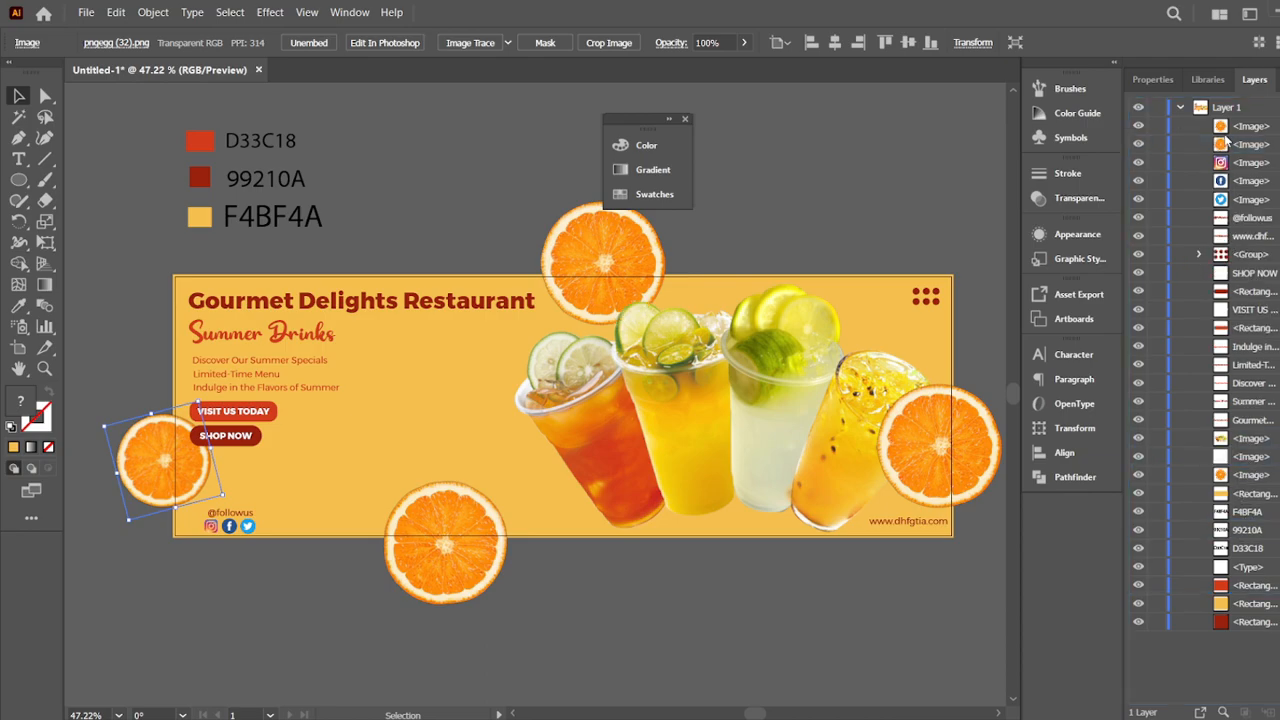
{"action": "left_click_drag", "start_coordinate": [1250, 145], "coordinate": [1240, 453]}
{"action": "left_click_drag", "start_coordinate": [1256, 126], "coordinate": [1262, 490]}
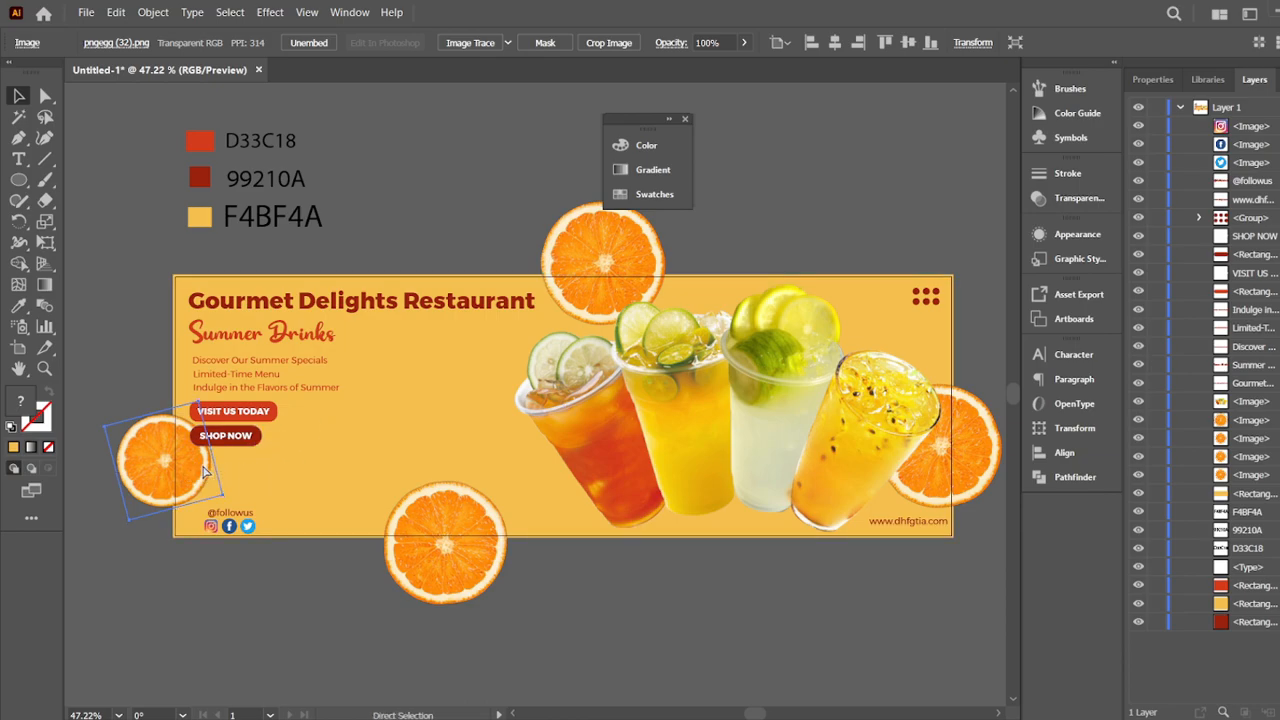
{"action": "mouse_move", "coordinate": [203, 472]}
{"action": "left_mouse_down"}
{"action": "mouse_move", "coordinate": [149, 541]}
{"action": "mouse_move", "coordinate": [199, 462]}
{"action": "left_mouse_up"}
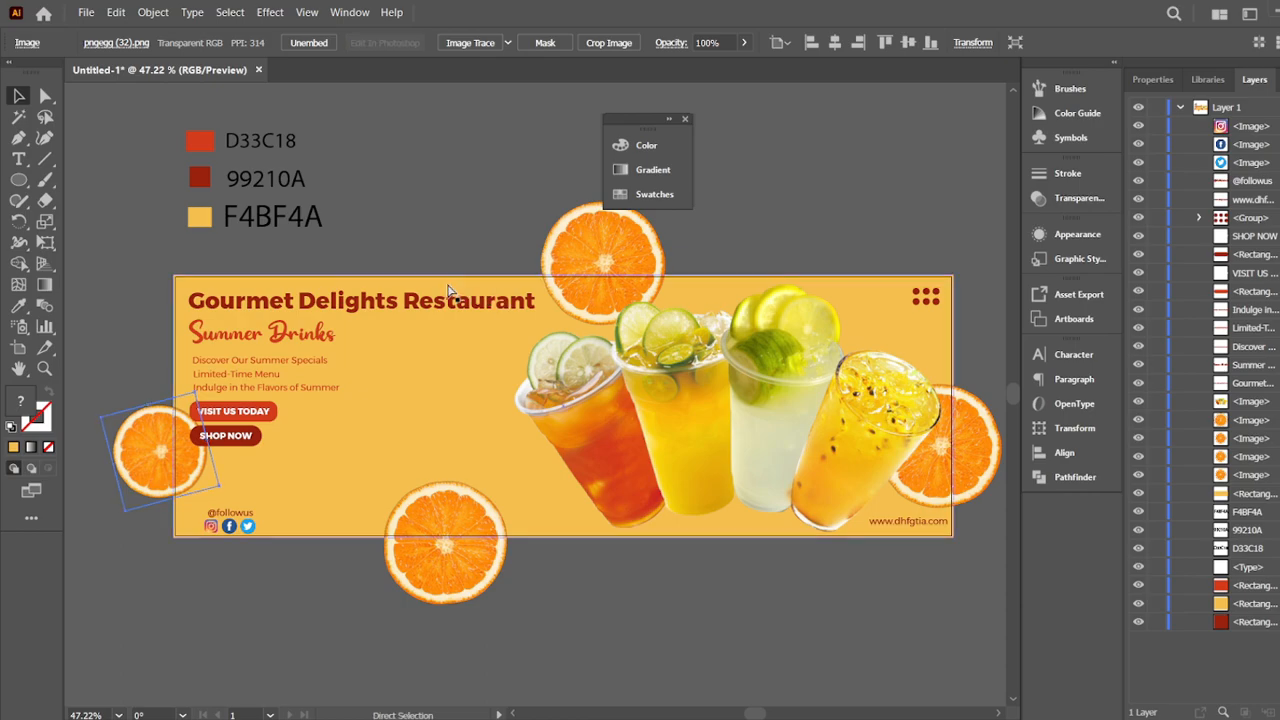
- Add a copy of the small orange slice, layered behind the drinks, over the banner's top edge between the lemon-topped drink and the dot grid
{"action": "key", "text": "ctrl+c"}
{"action": "key", "text": "ctrl+v"}
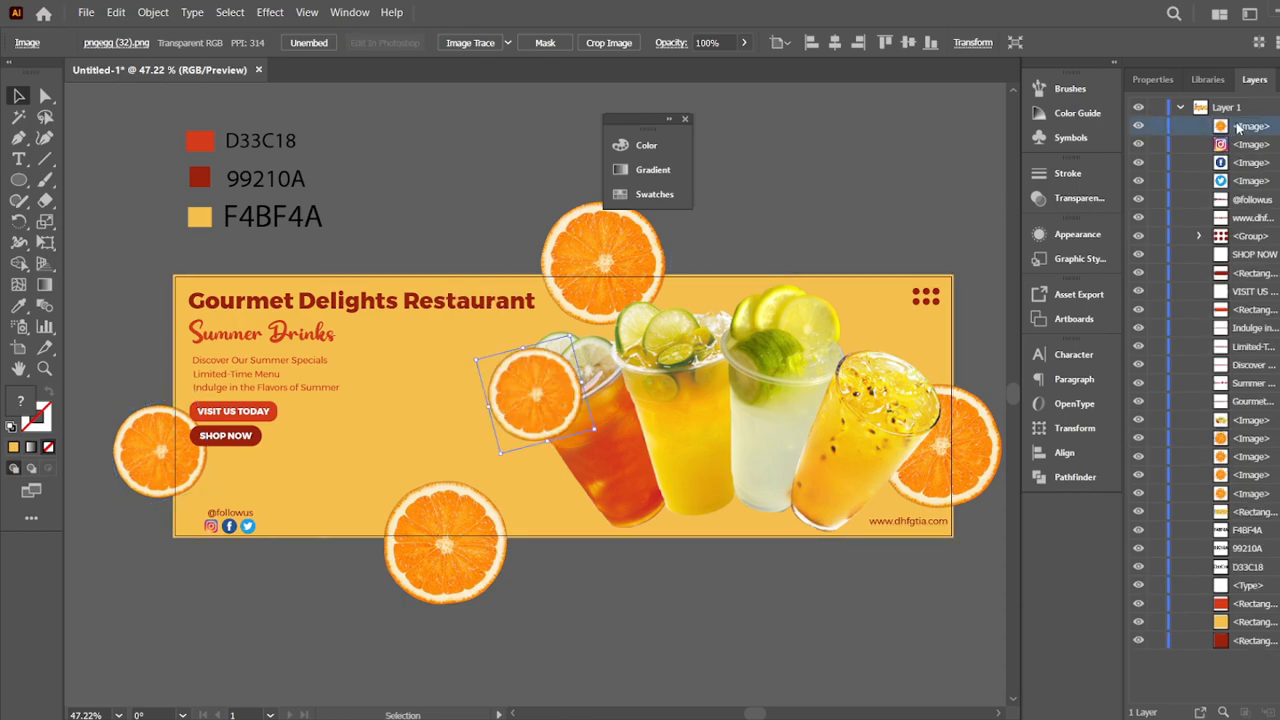
{"action": "left_click_drag", "start_coordinate": [540, 390], "coordinate": [760, 256]}
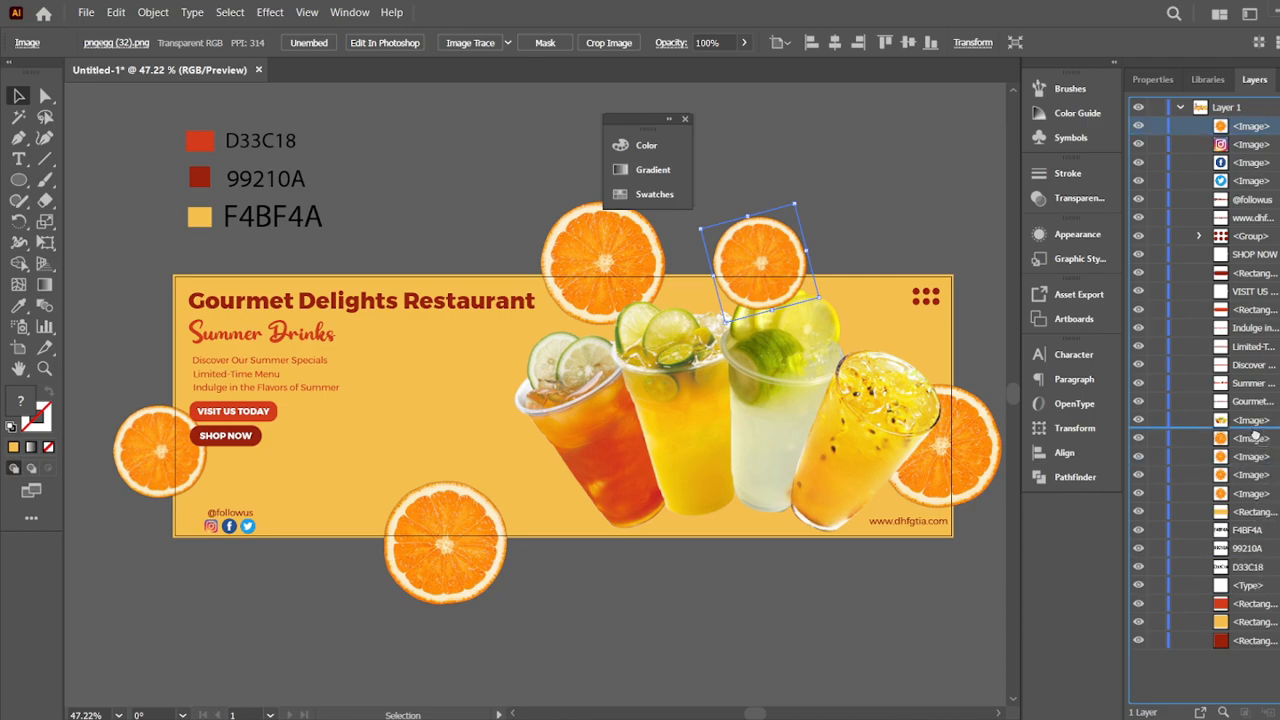
{"action": "left_click_drag", "start_coordinate": [1258, 438], "coordinate": [1258, 432]}
{"action": "left_click_drag", "start_coordinate": [744, 242], "coordinate": [833, 263]}
{"action": "left_click", "coordinate": [926, 165]}
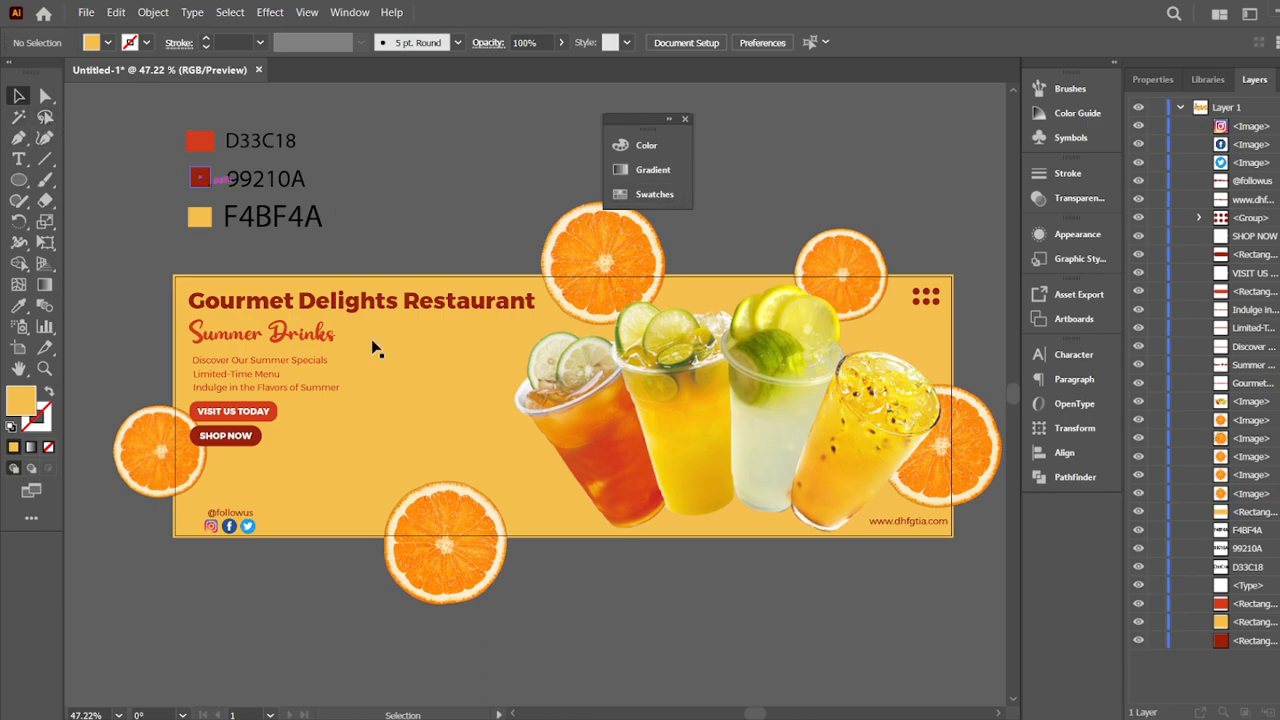
- Shift the restaurant name, Summer Drinks heading, three text lines and both buttons together slightly down the banner
{"action": "left_click", "coordinate": [270, 378], "text": "shift"}
{"action": "left_click", "coordinate": [265, 388], "text": "shift"}
{"action": "left_click", "coordinate": [253, 409], "text": "shift"}
{"action": "left_click", "coordinate": [254, 405], "text": "shift"}
{"action": "left_click", "coordinate": [244, 433], "text": "shift"}
{"action": "left_click", "coordinate": [247, 435], "text": "shift"}
{"action": "key", "text": "Down"}
{"action": "key", "text": "Down"}
{"action": "key", "text": "Down"}
{"action": "key", "text": "Down"}
{"action": "left_click", "coordinate": [487, 222]}
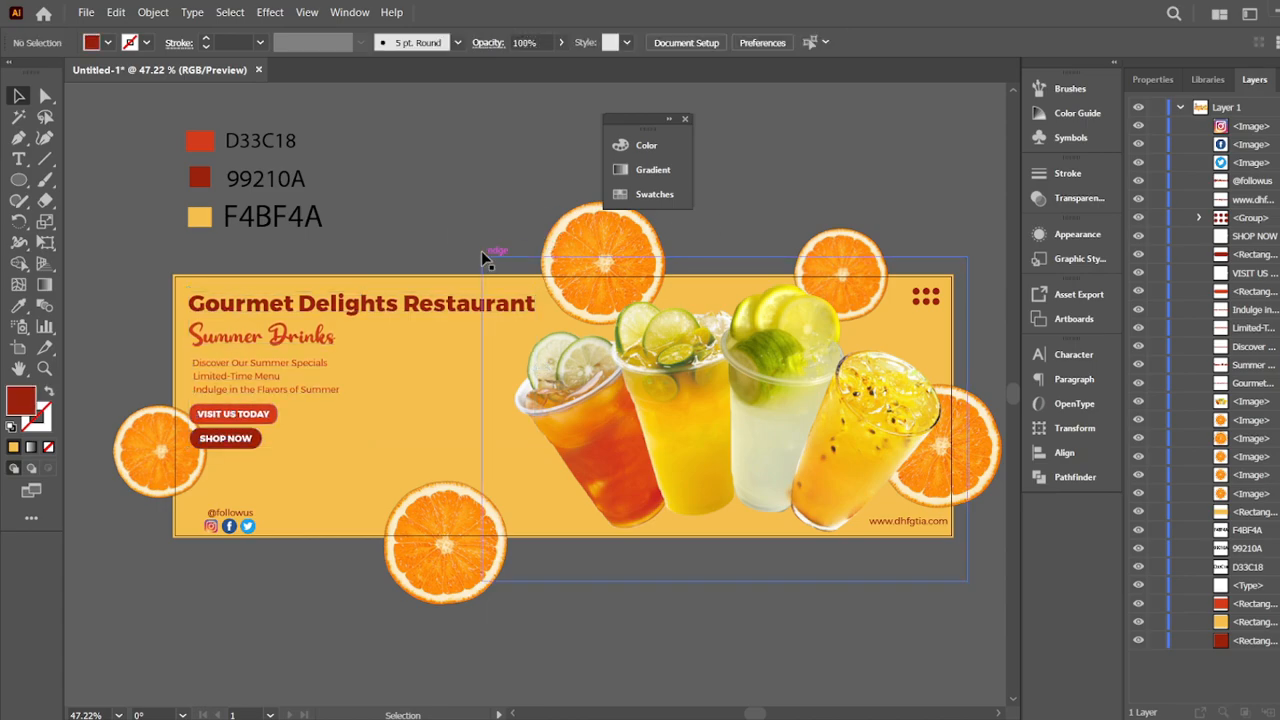